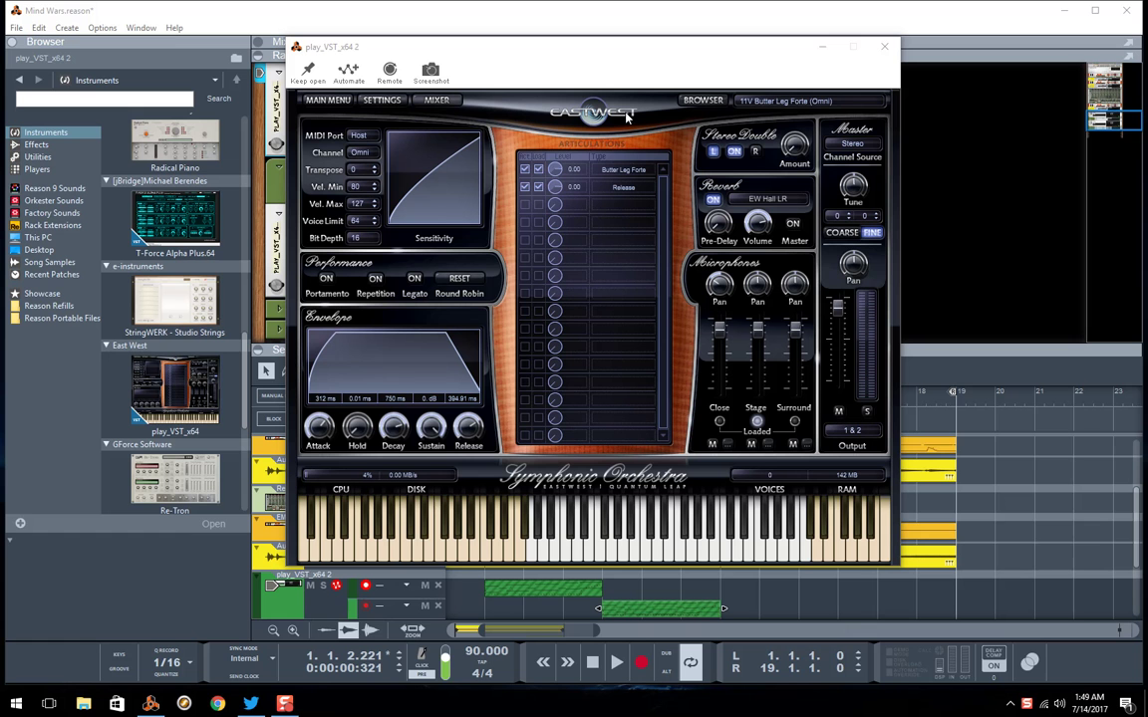
# Move the play_VST_x64 2 EastWest player window up and to the left, uncovering more of the rack.
pyautogui.click(534, 57)
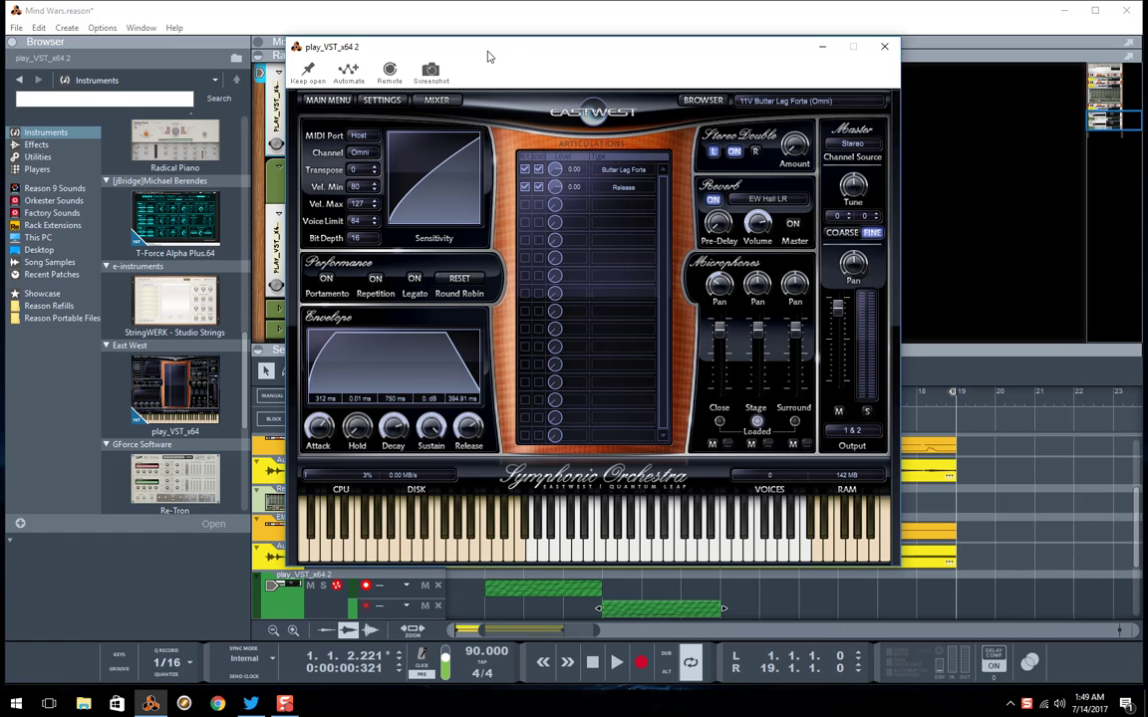
pyautogui.moveTo(534, 57); pyautogui.dragTo(368, 87)
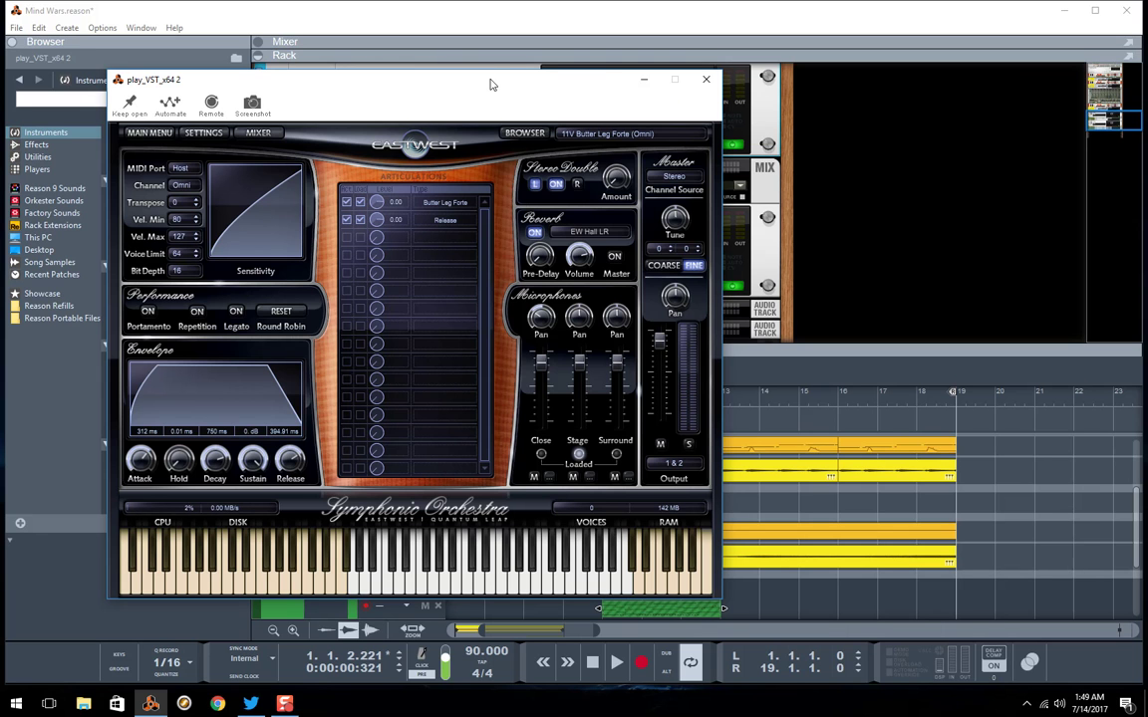
pyautogui.moveTo(492, 82); pyautogui.dragTo(420, 50)
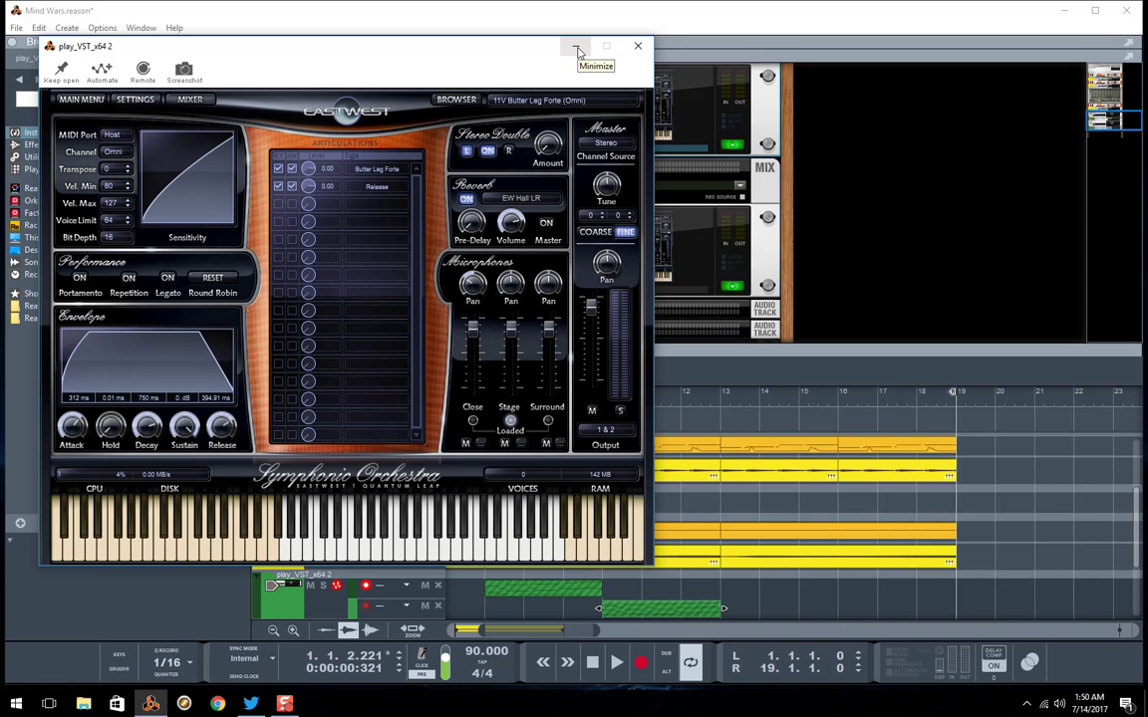
# Minimize the player and unmute the play_VST_x64 2 clip at bars 7–10 with Unmute Clips.
pyautogui.click(578, 51)
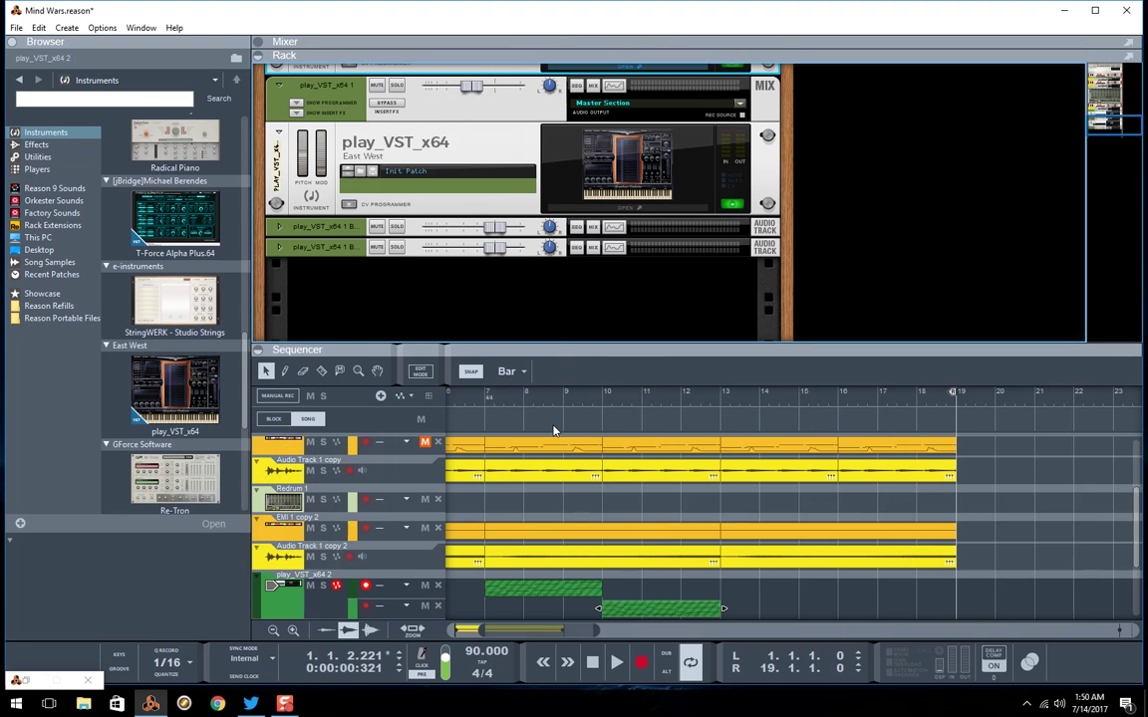
pyautogui.scroll(-2, 283, 535)
pyautogui.scroll(-2, 283, 535)
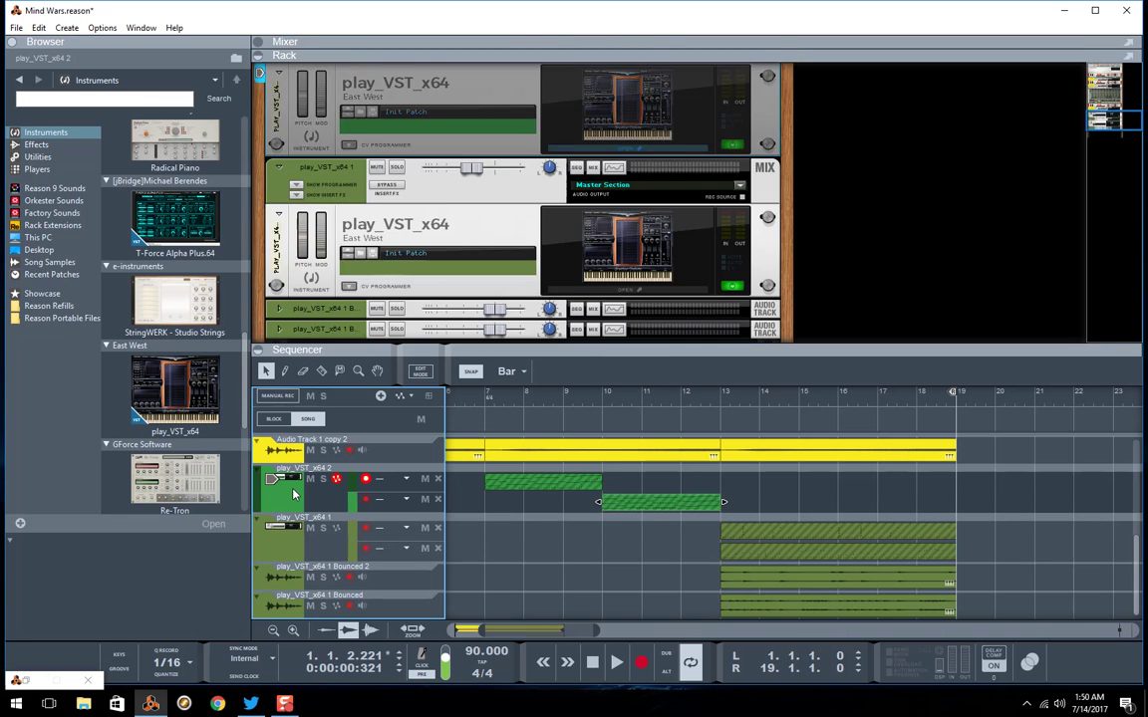
pyautogui.click(269, 446)
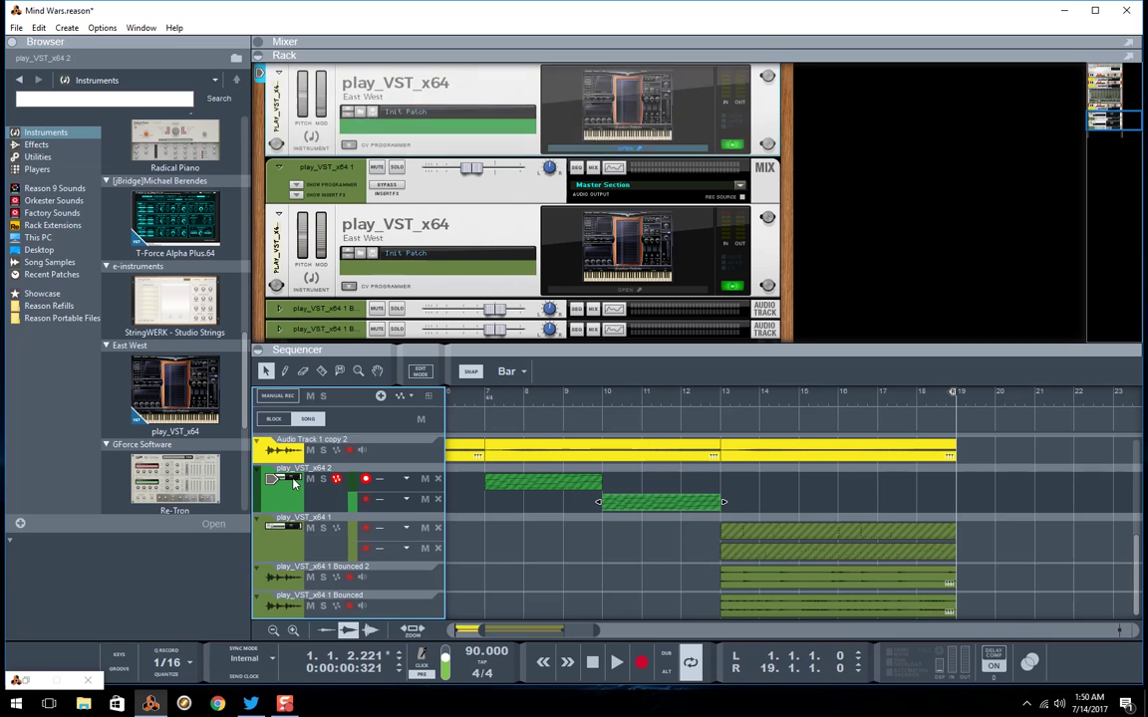
pyautogui.click(523, 486)
pyautogui.rightClick(523, 486)
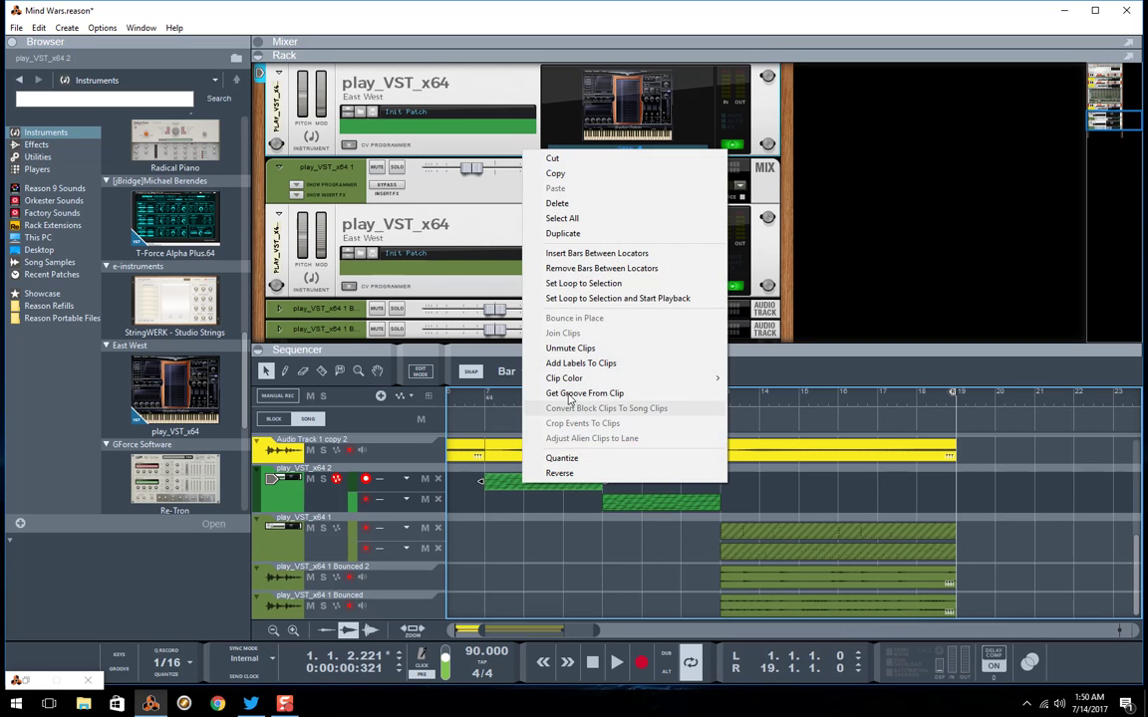
pyautogui.click(569, 349)
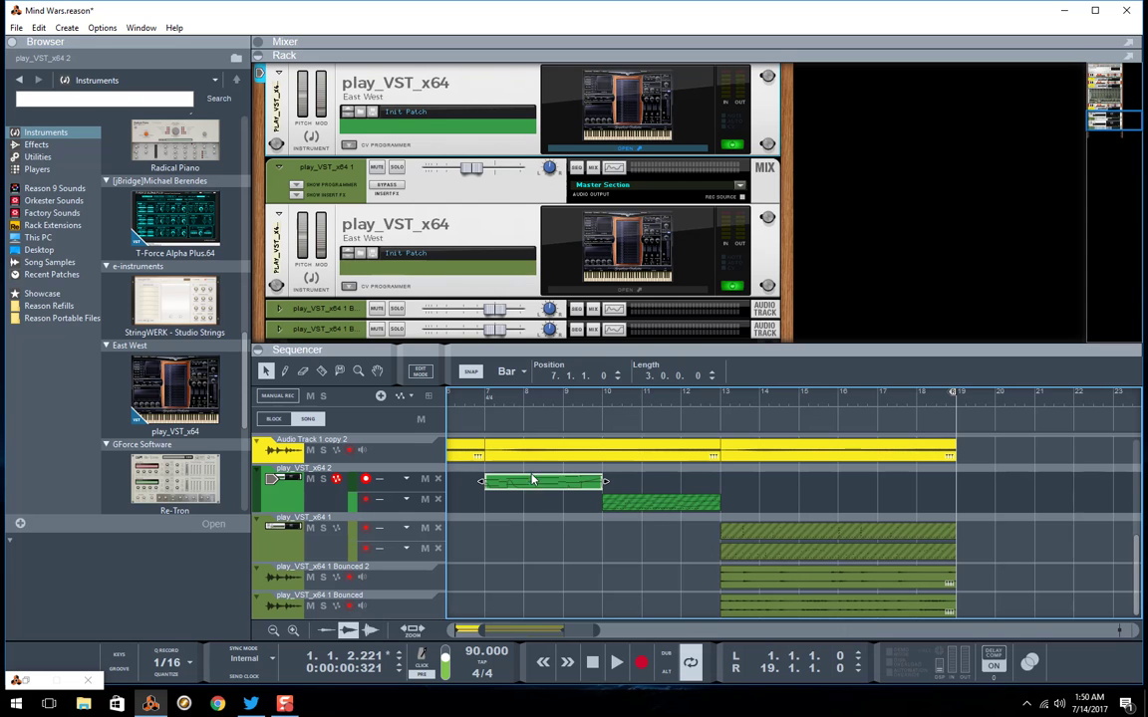
# Play from bar 7 with taller tracks, then stop and return the song position to bar 7.
pyautogui.click(485, 399)
pyautogui.press('space')
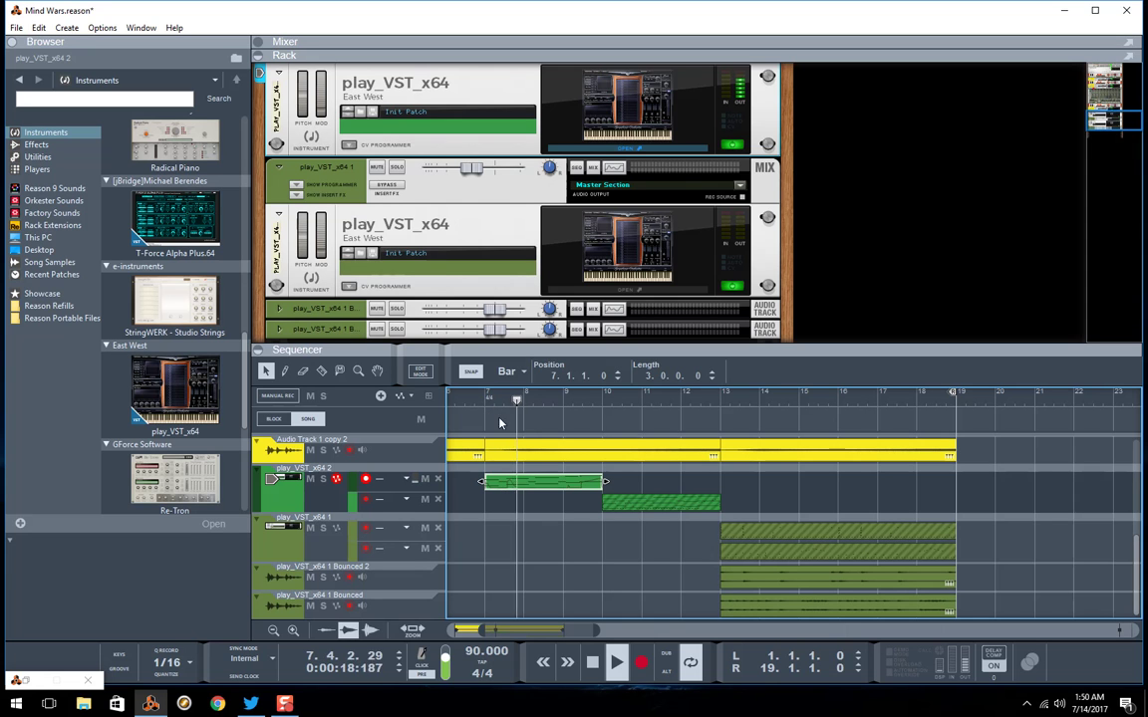
pyautogui.click(293, 629)
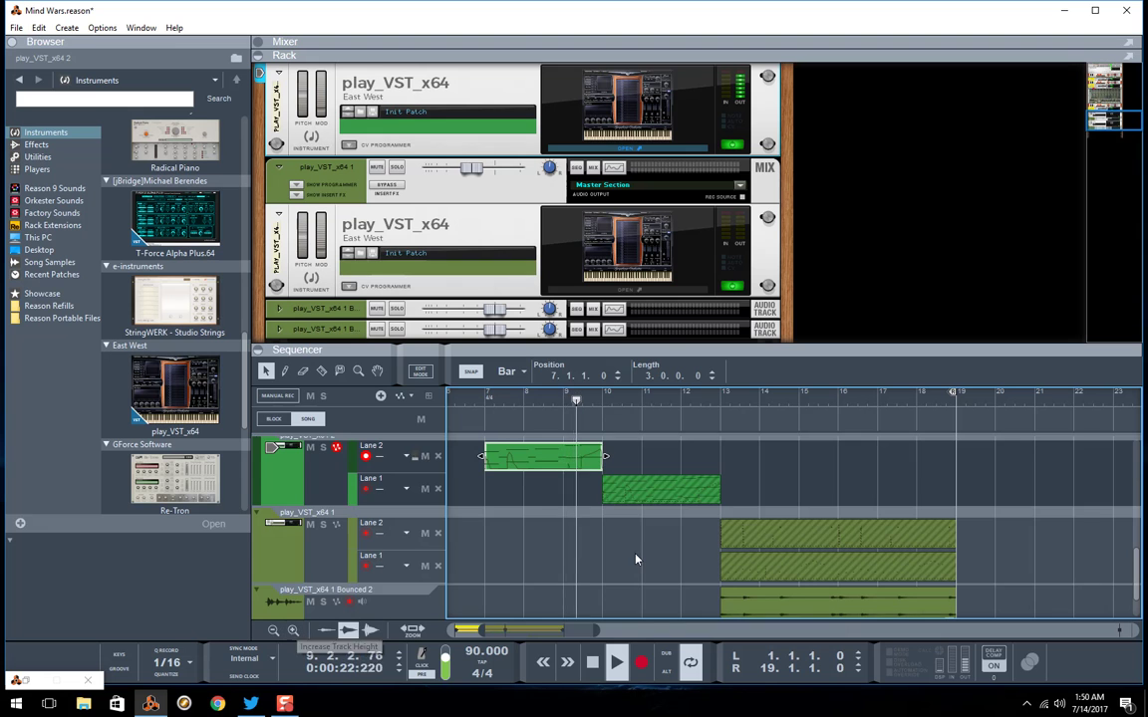
pyautogui.scroll(1, 598, 556)
pyautogui.click(591, 664)
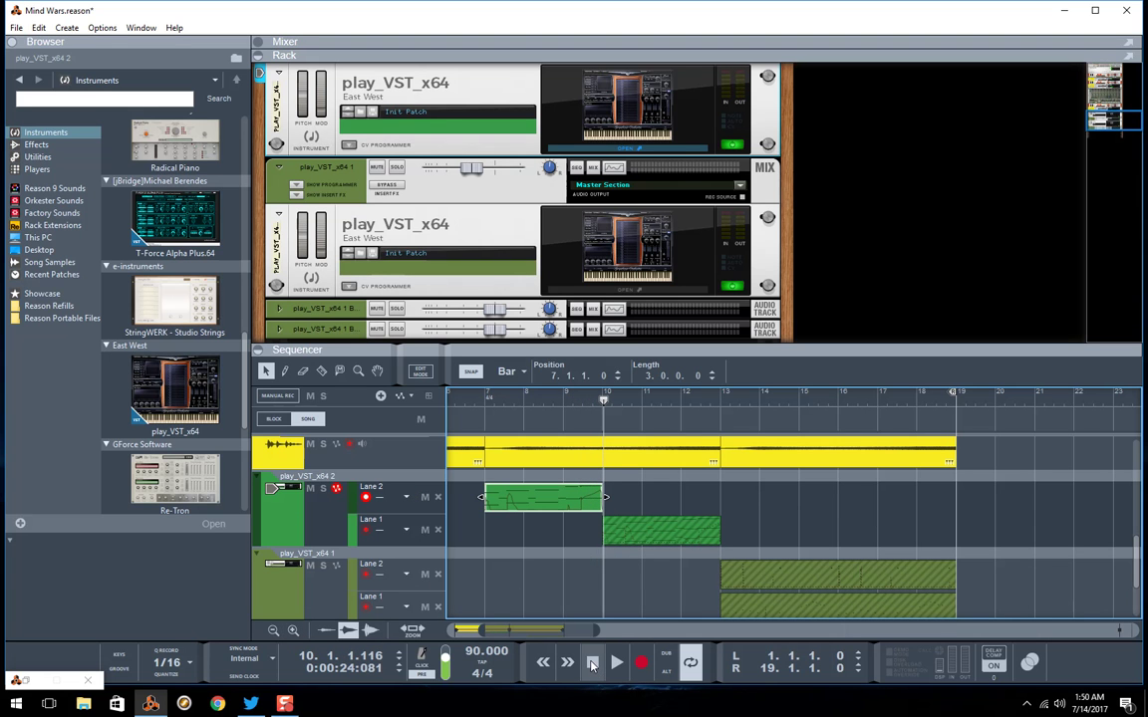
pyautogui.click(485, 398)
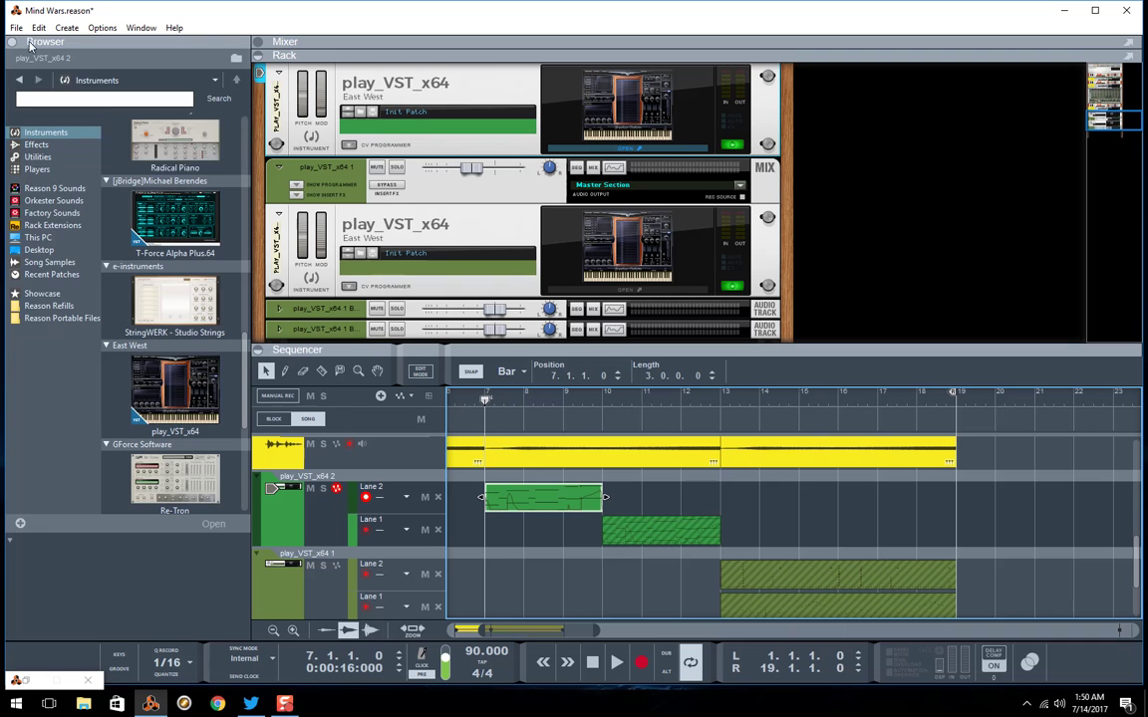
pyautogui.click(16, 27)
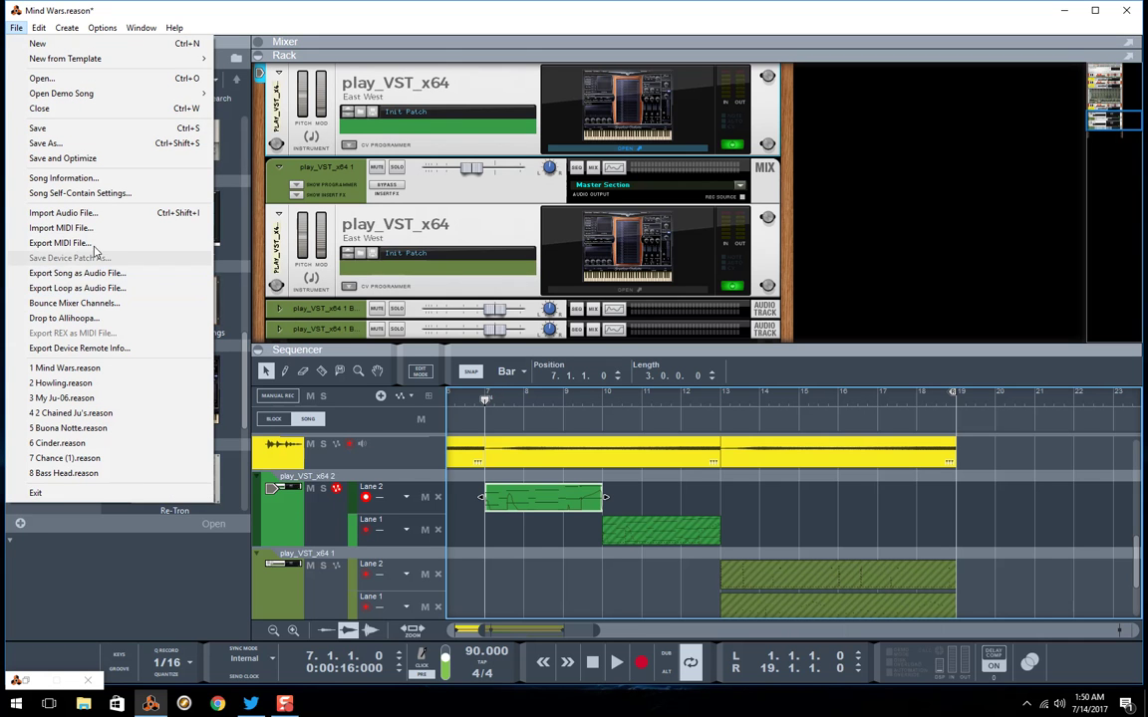
pyautogui.click(321, 17)
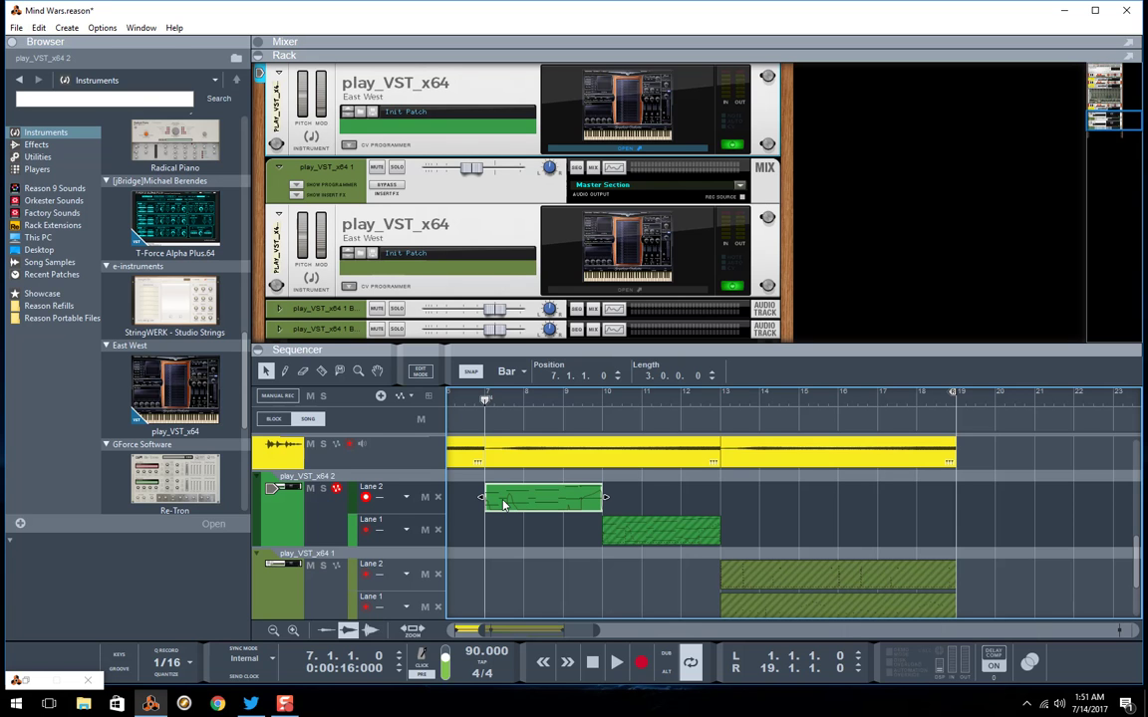
# Bounce the bar 7 clip in place to a Strings Bounced track, play it, then select it.
pyautogui.rightClick(499, 498)
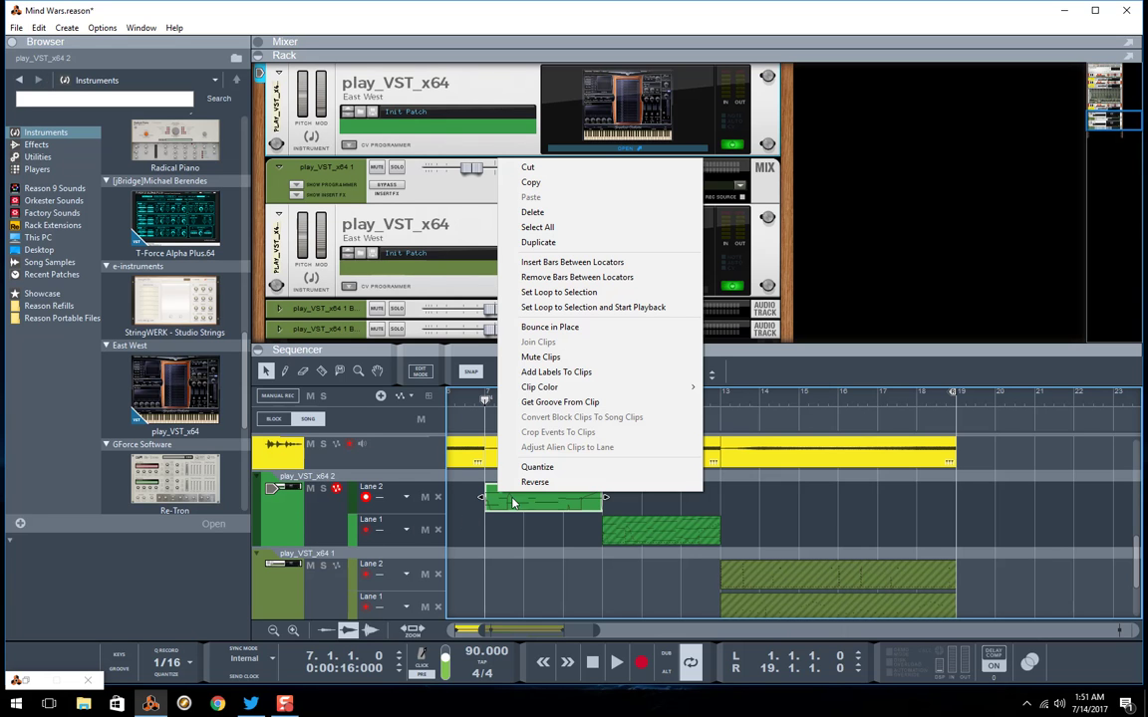
pyautogui.click(547, 329)
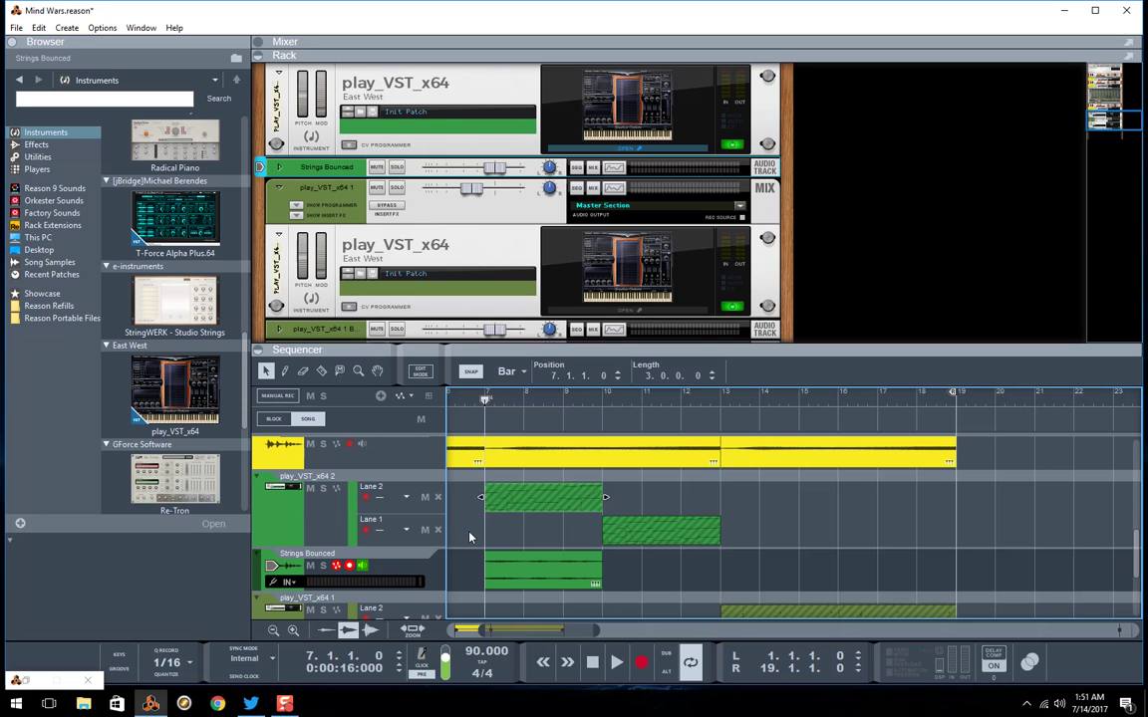
pyautogui.press('space')
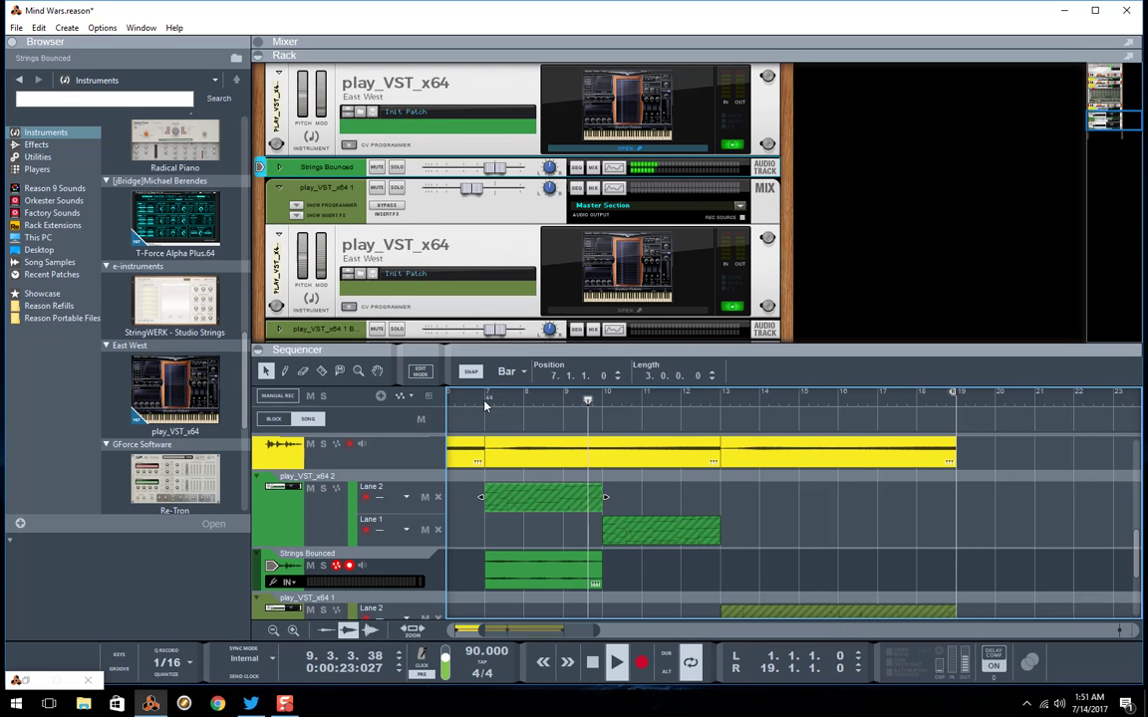
pyautogui.press('space')
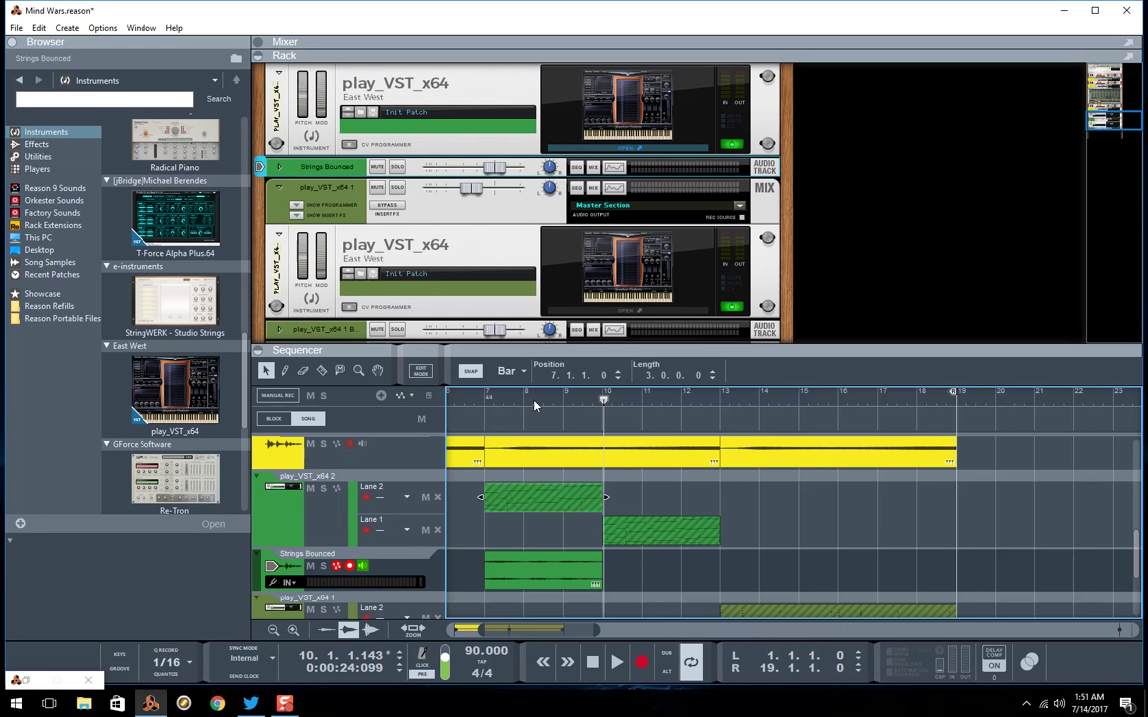
pyautogui.click(504, 576)
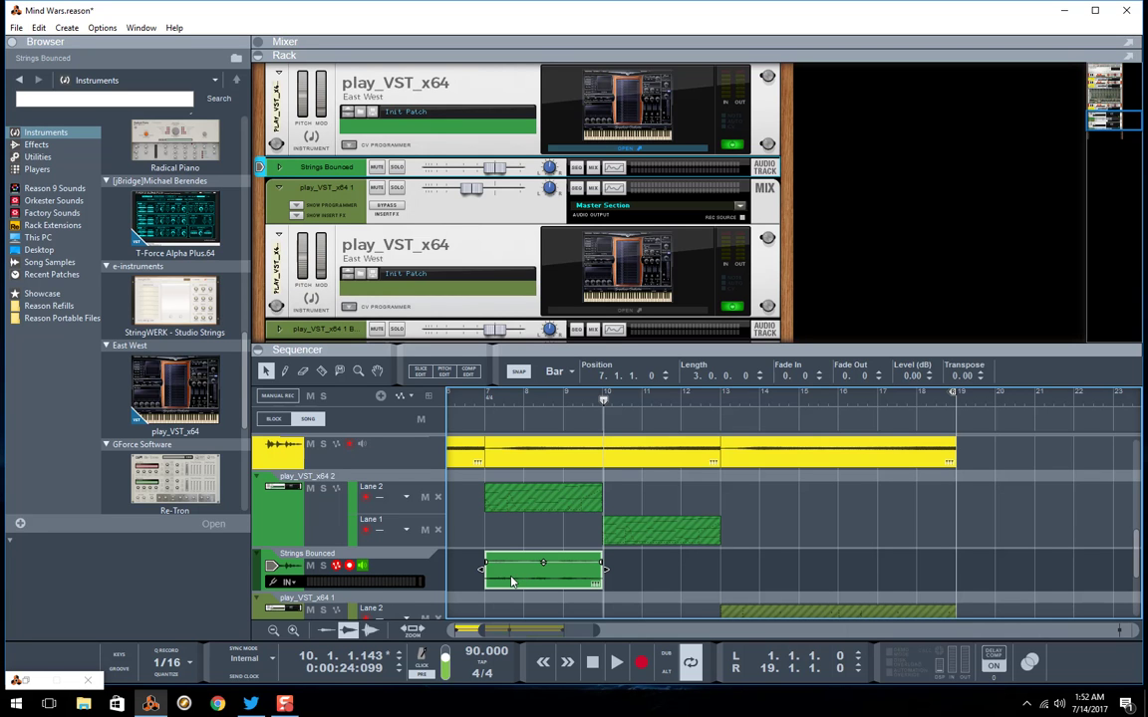
# Delete the Strings Bounced track.
pyautogui.click(400, 566)
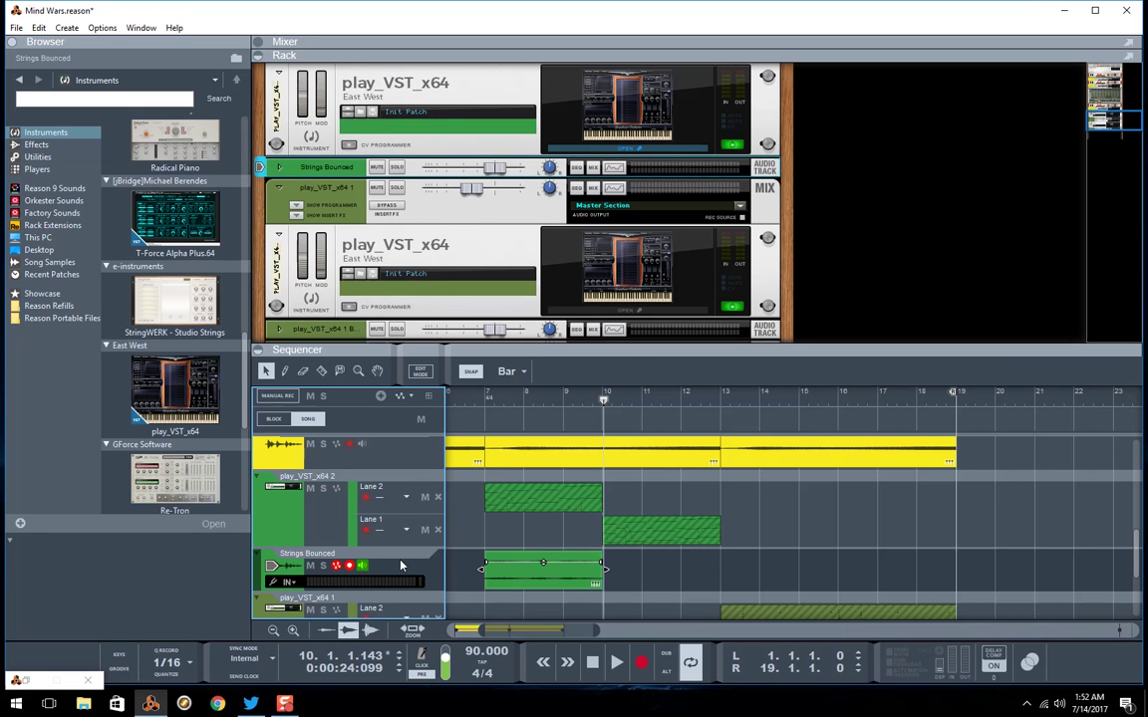
pyautogui.press('Delete')
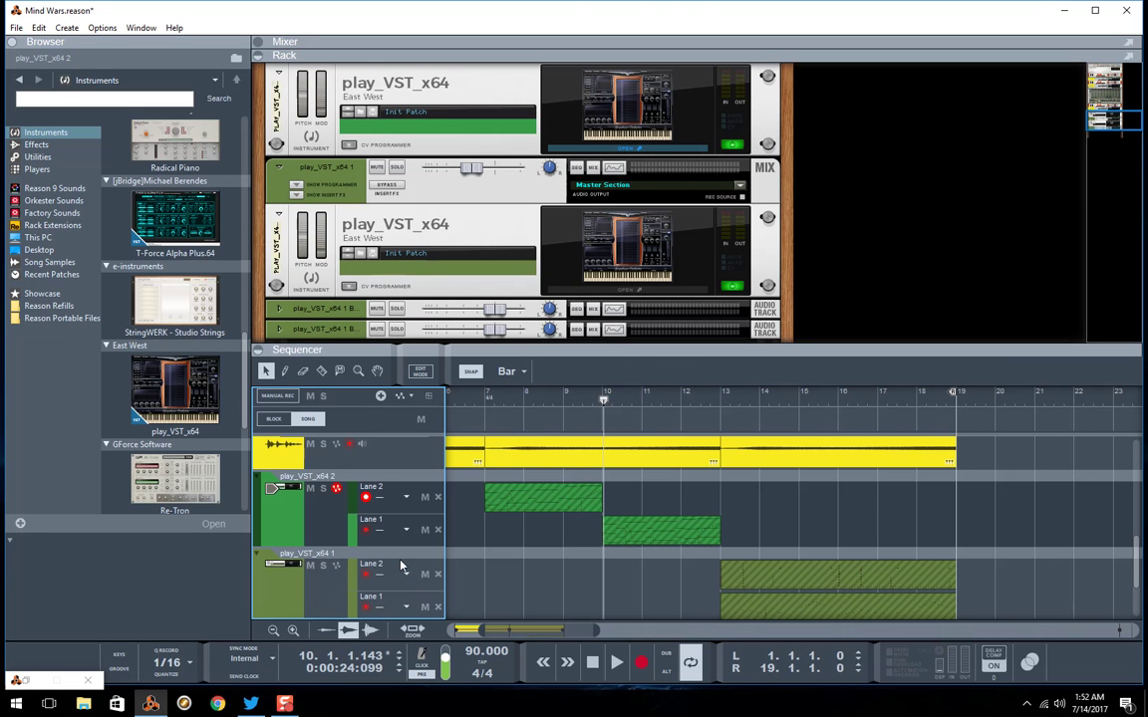
pyautogui.scroll(2, 512, 263)
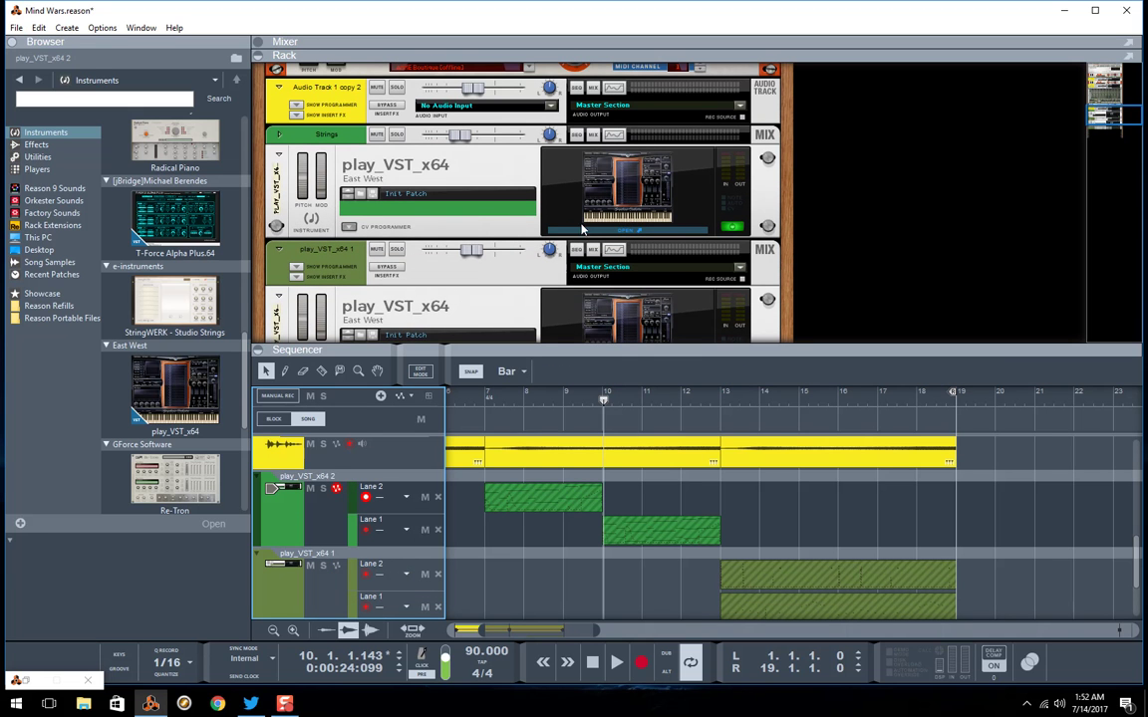
# Turn off Stream from Disk in the play_VST_x64 EastWest player's Main Menu and close it.
pyautogui.click(610, 235)
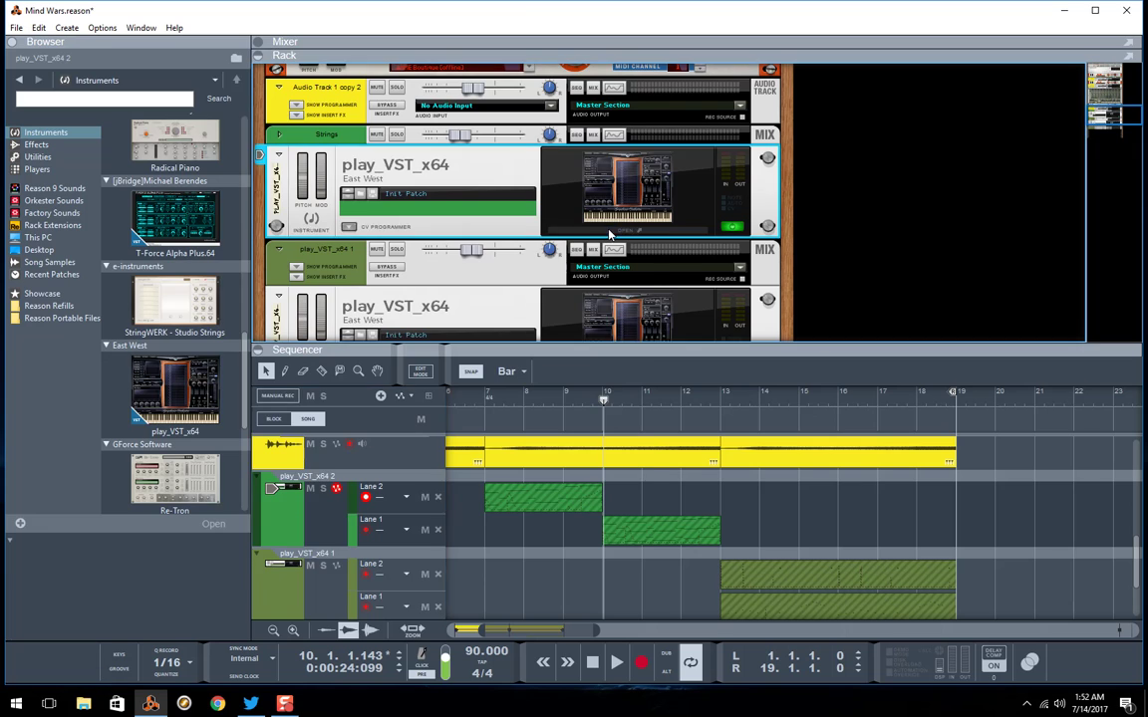
pyautogui.click(609, 235)
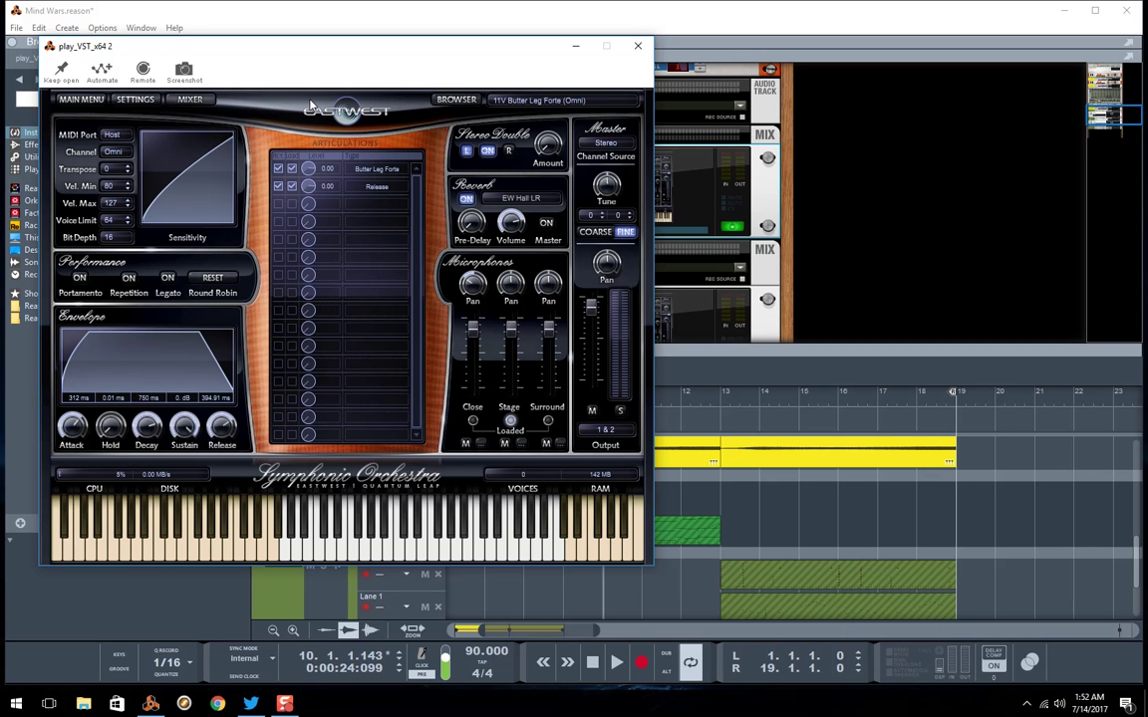
pyautogui.click(89, 105)
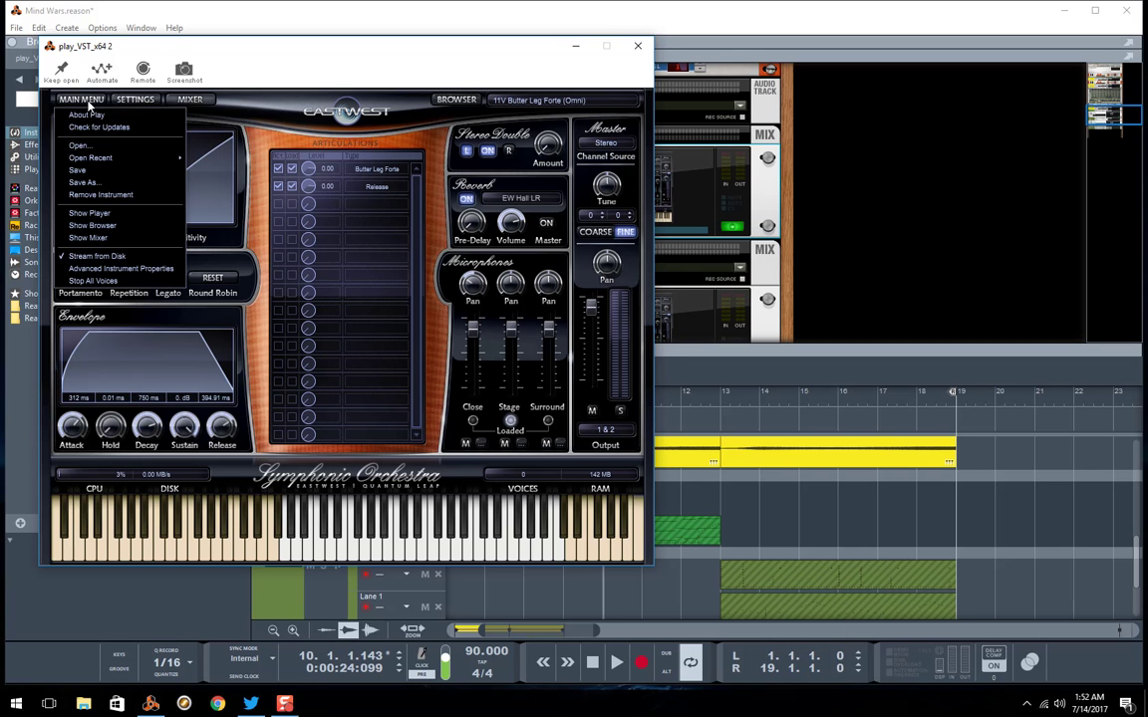
pyautogui.click(69, 256)
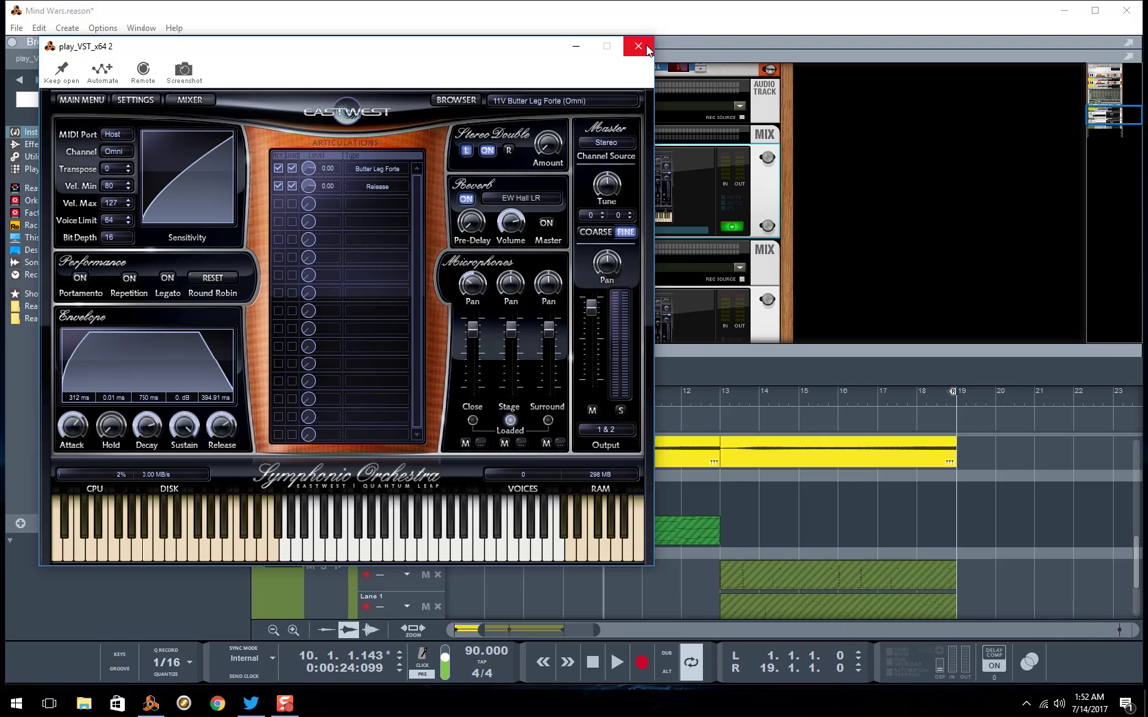
pyautogui.click(639, 46)
# Unmute the Lane 2 clip at bars 7–10 and put the song position back at bar 7.
pyautogui.click(520, 502)
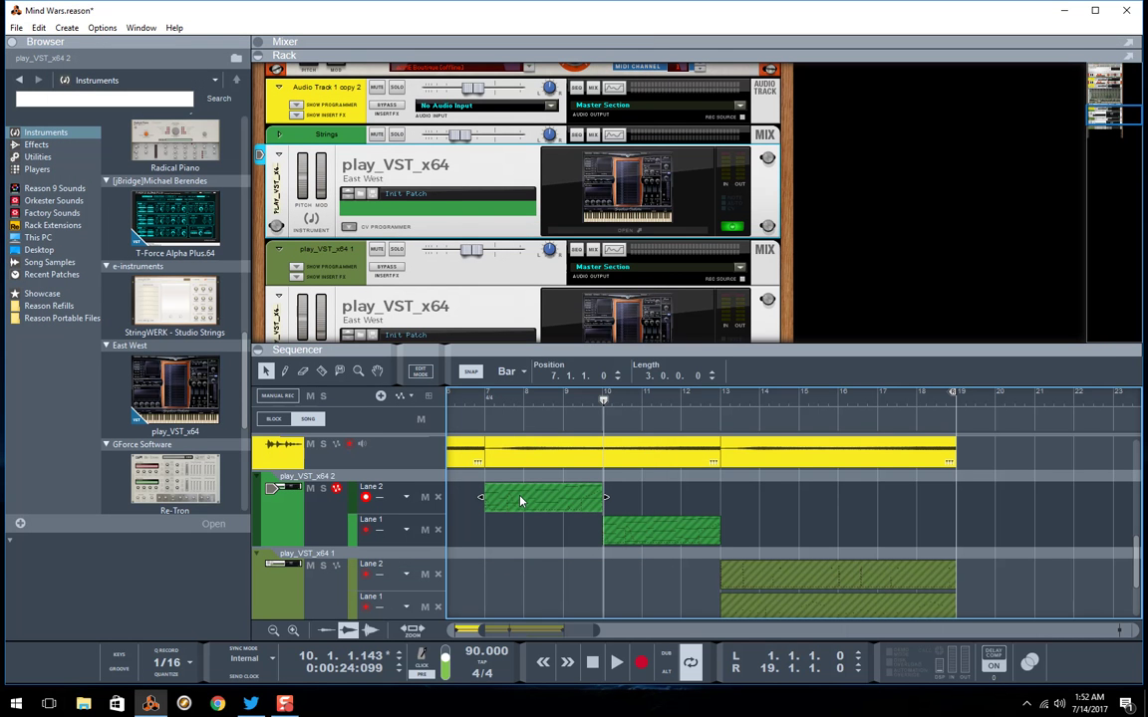
pyautogui.rightClick(520, 501)
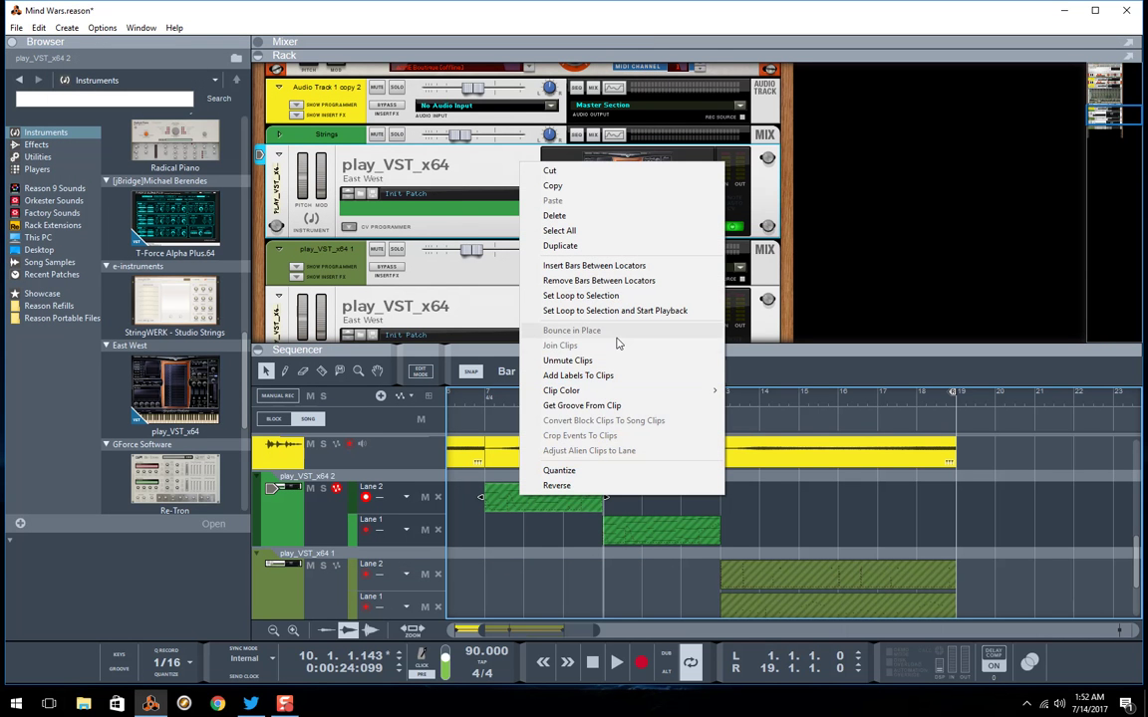
pyautogui.click(568, 361)
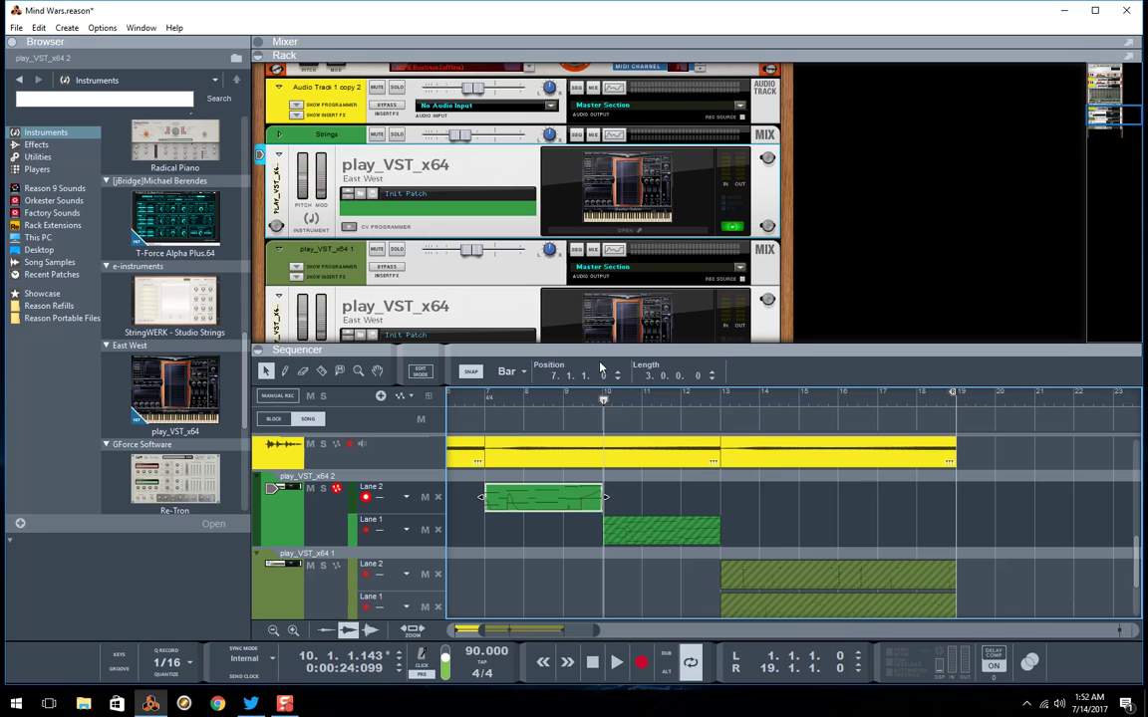
pyautogui.click(485, 406)
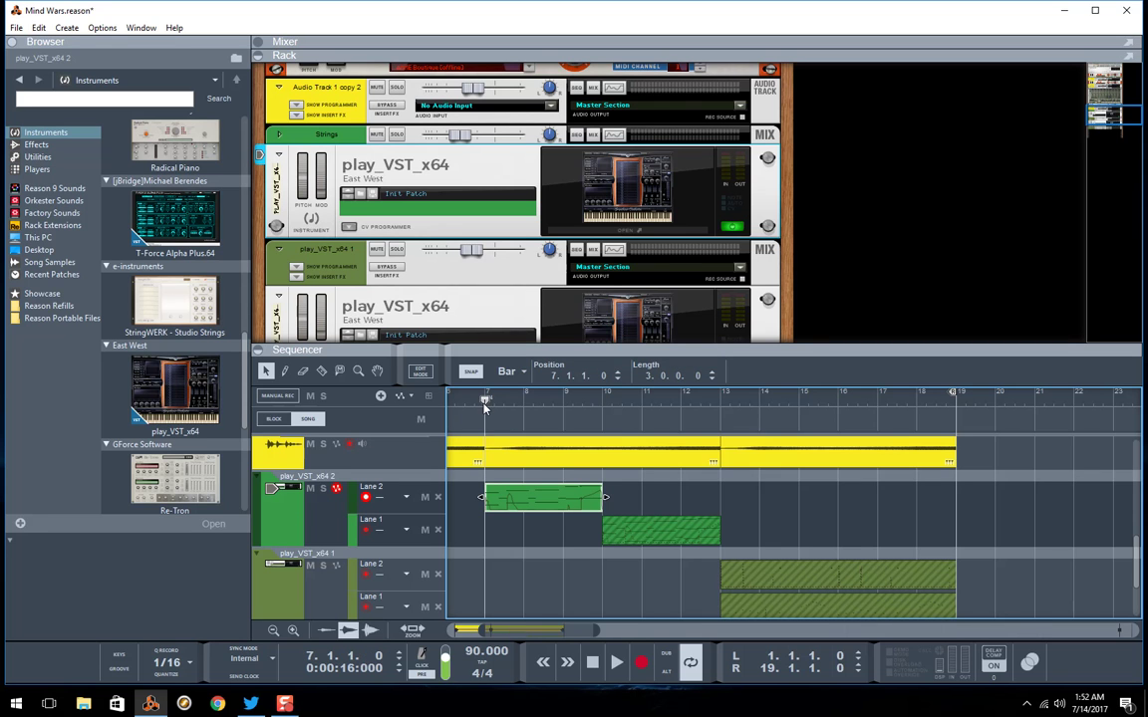
# Use Bounce in Place on the Lane 2 clip to create the Strings Bounced audio track.
pyautogui.rightClick(492, 495)
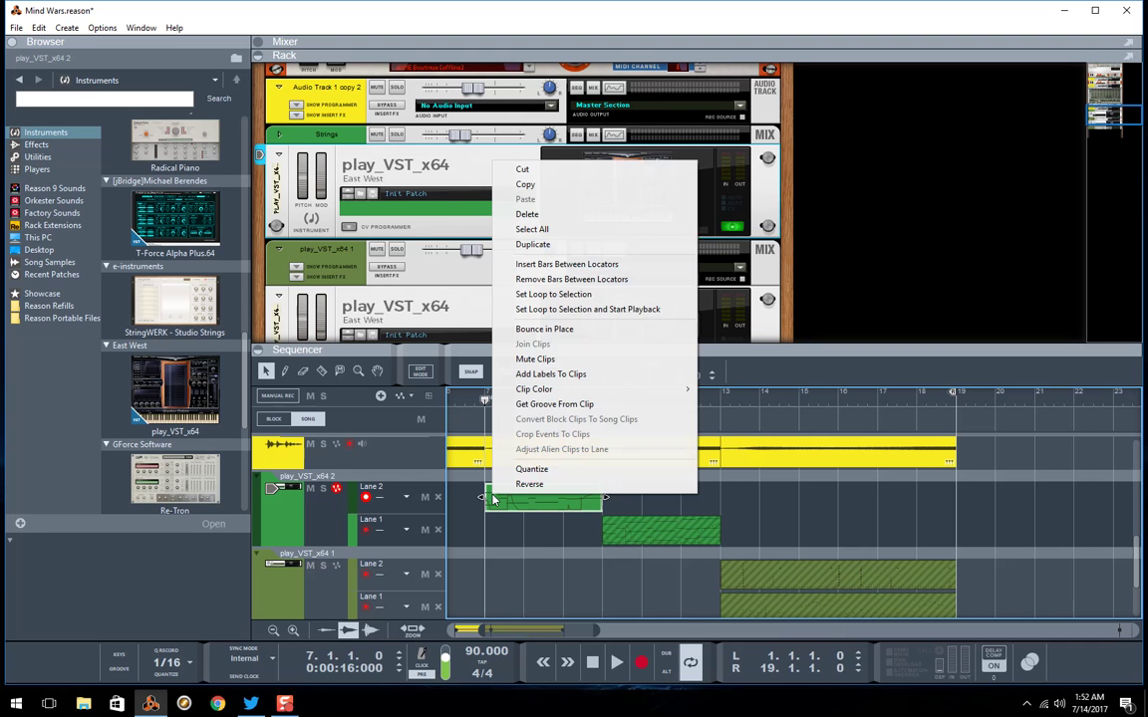
pyautogui.click(573, 331)
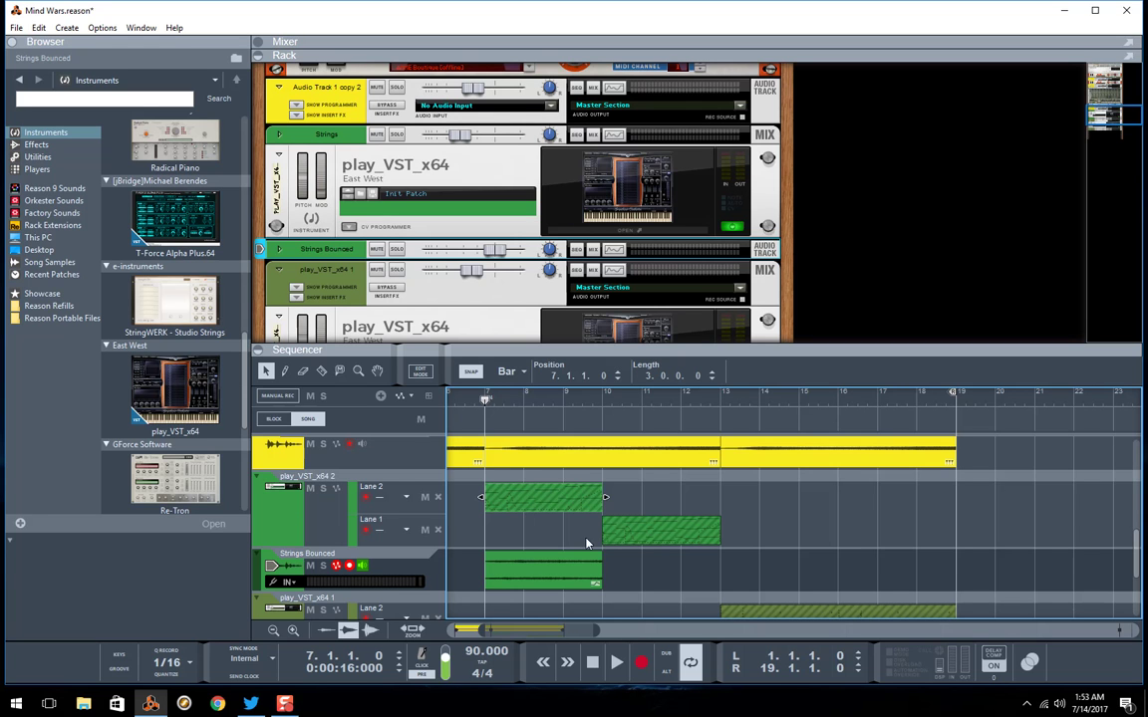
# Play and stop the song to hear the bounced strings, then select the Strings Bounced clip.
pyautogui.click(616, 664)
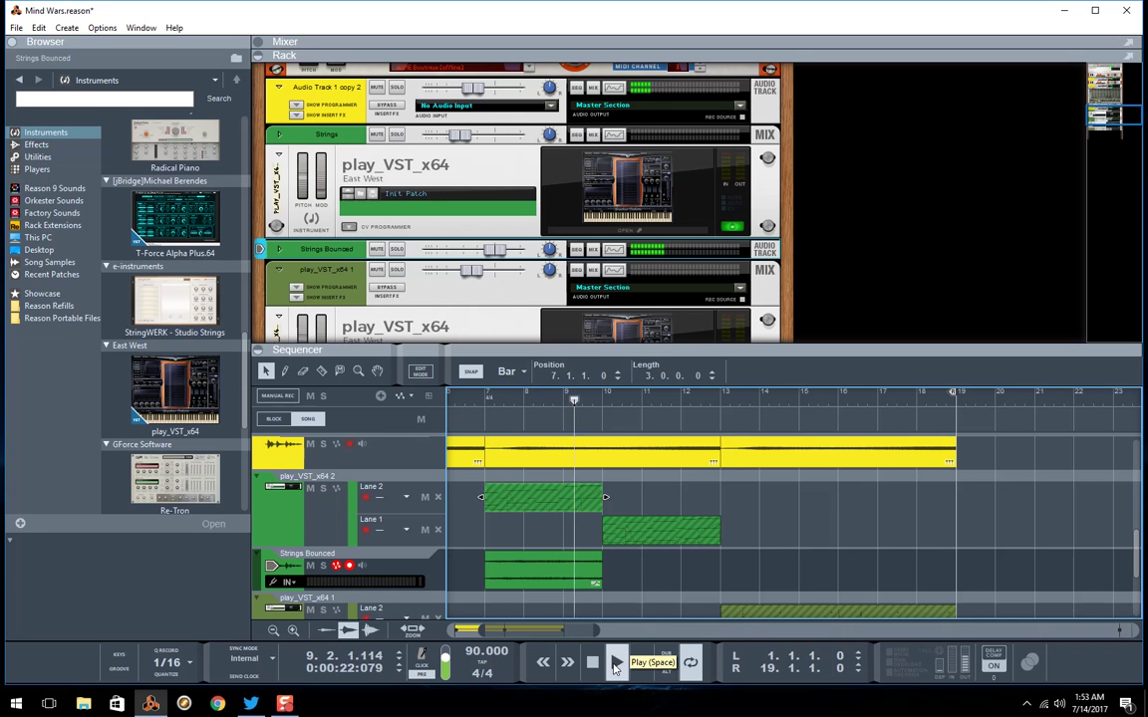
pyautogui.click(592, 665)
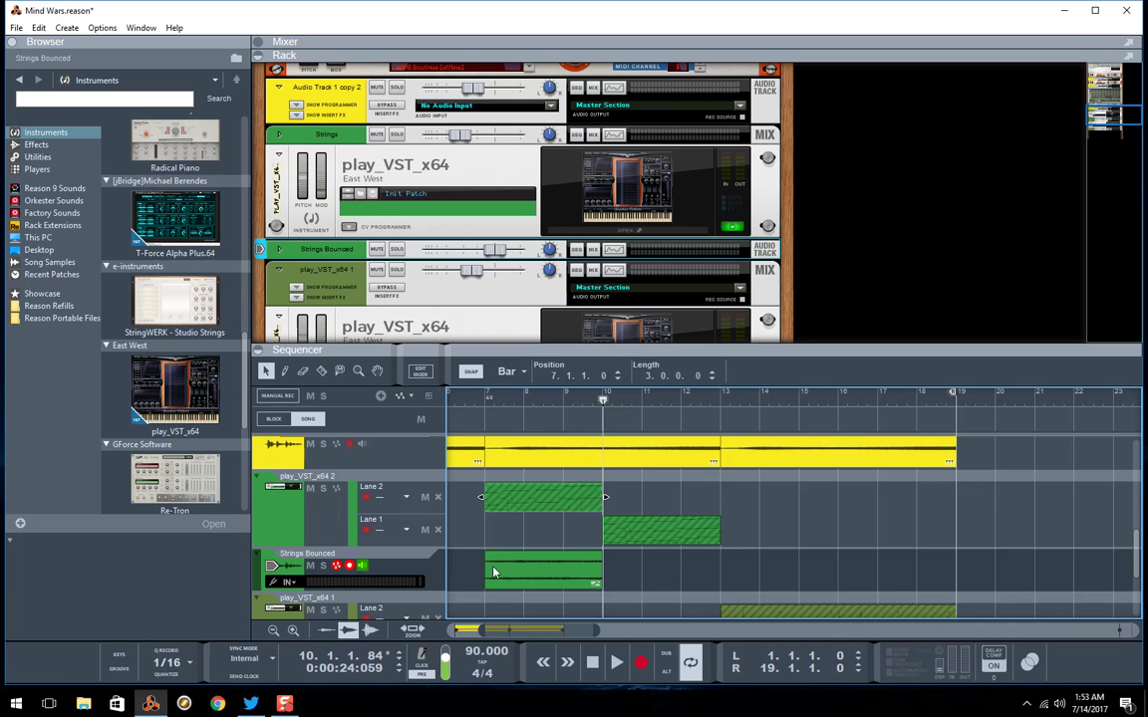
pyautogui.click(494, 568)
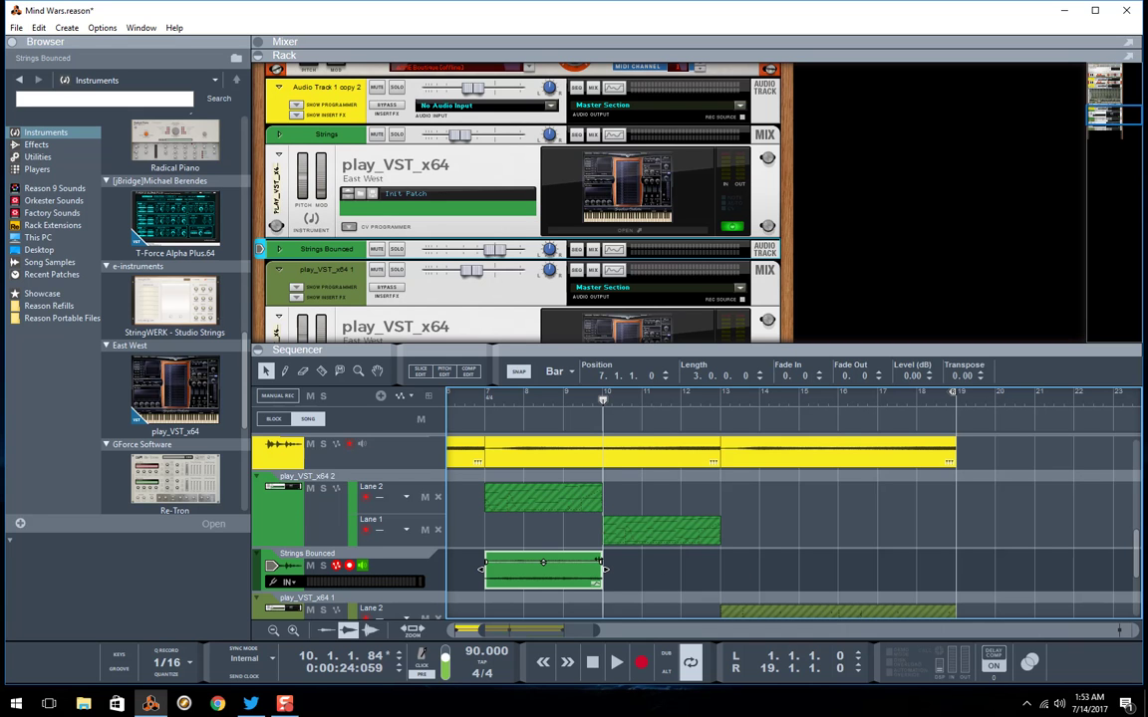
# Select the Lane 1 string clip and hide the sequencer so the rack fills the window.
pyautogui.scroll(-1, 627, 574)
pyautogui.scroll(-1, 627, 575)
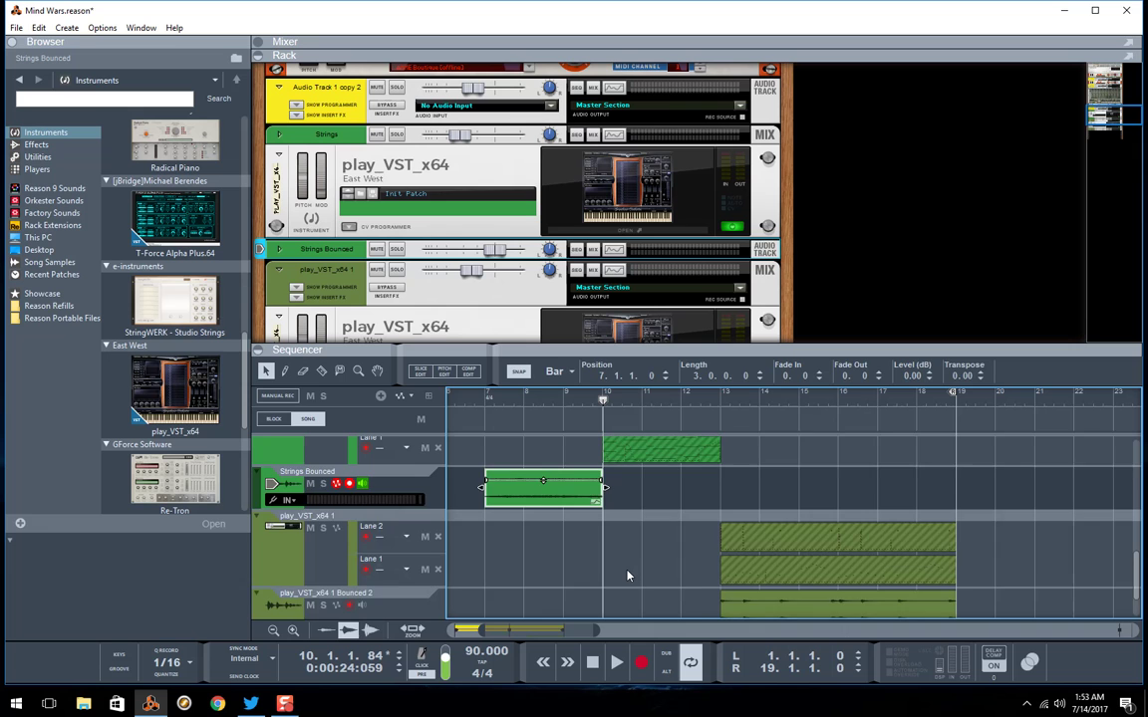
pyautogui.scroll(1, 628, 574)
pyautogui.click(643, 501)
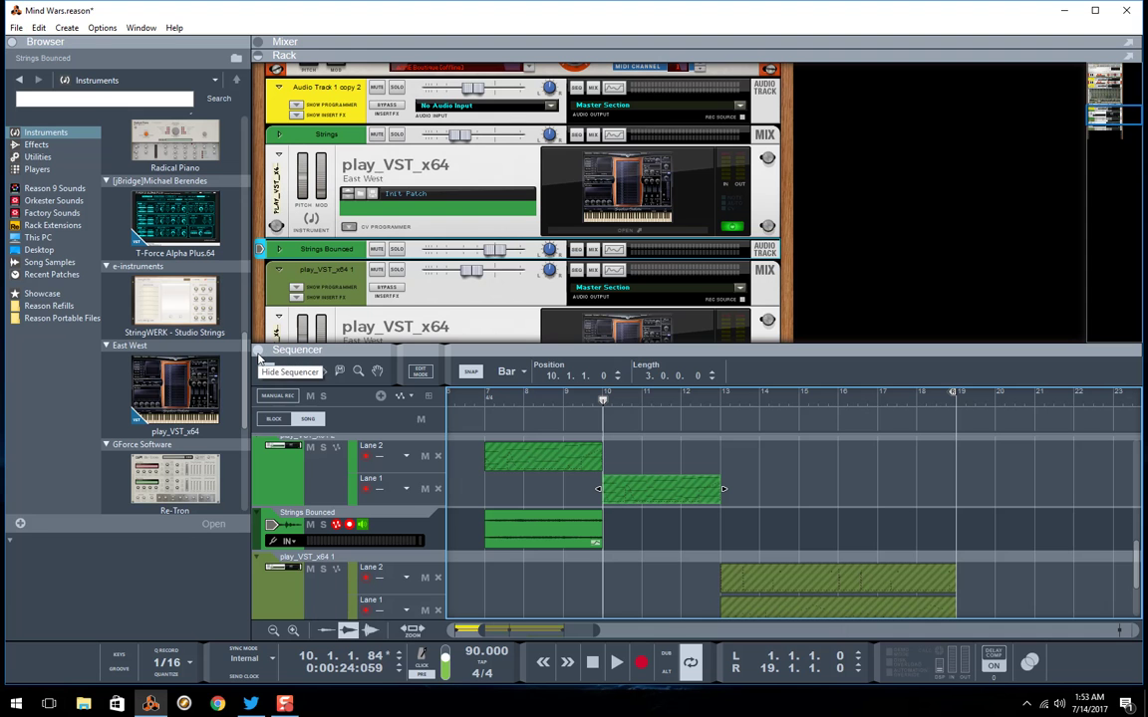
pyautogui.click(259, 357)
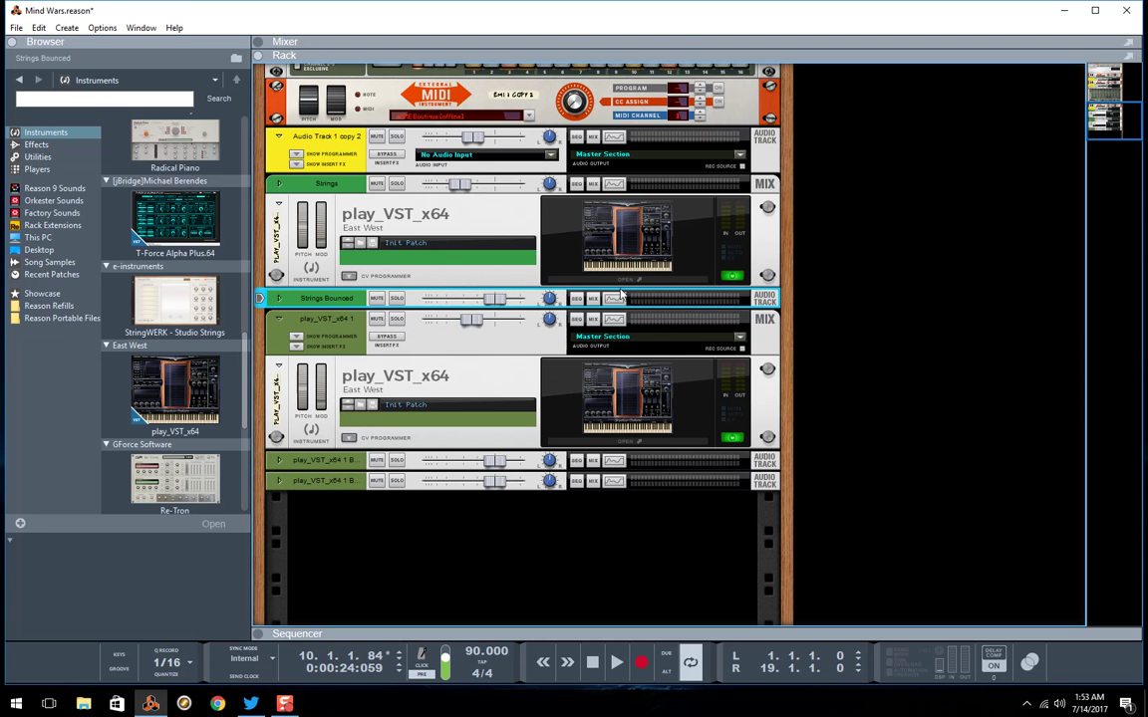
pyautogui.click(560, 261)
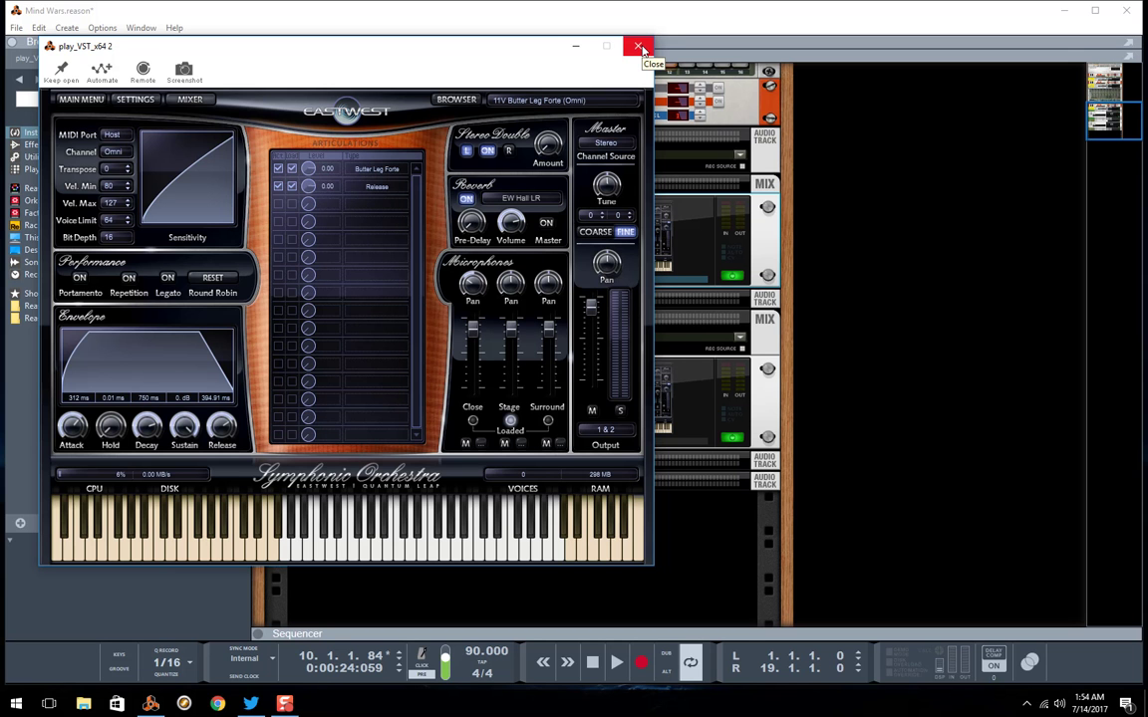
pyautogui.click(639, 47)
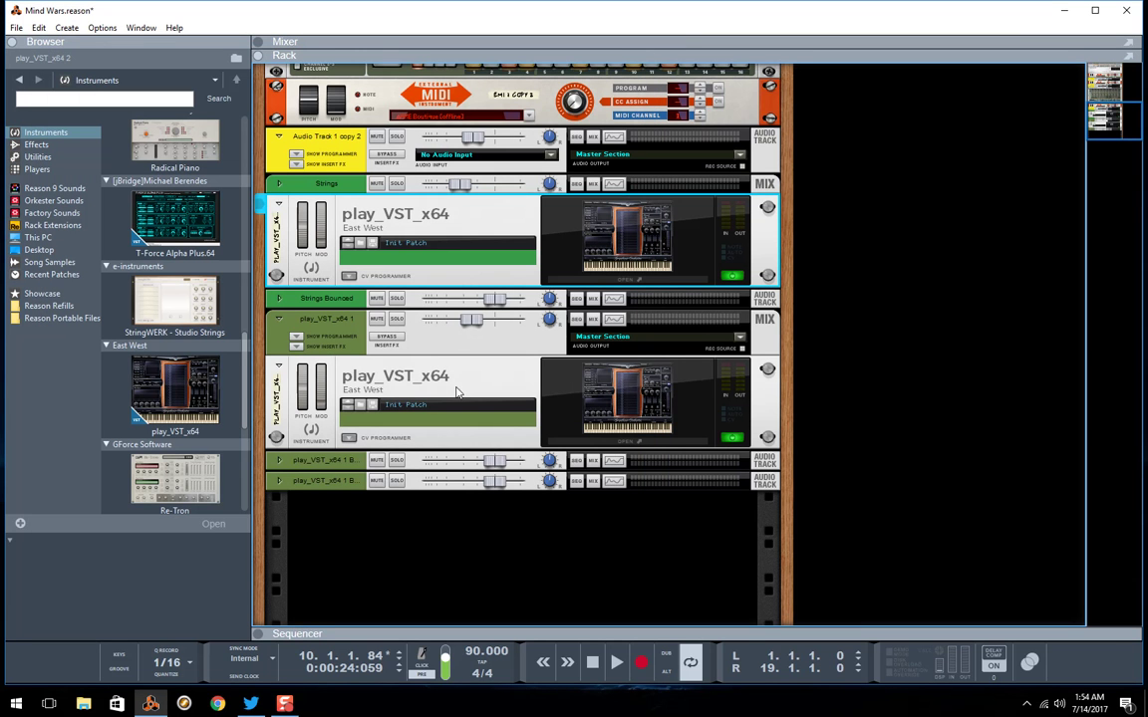
pyautogui.click(423, 375)
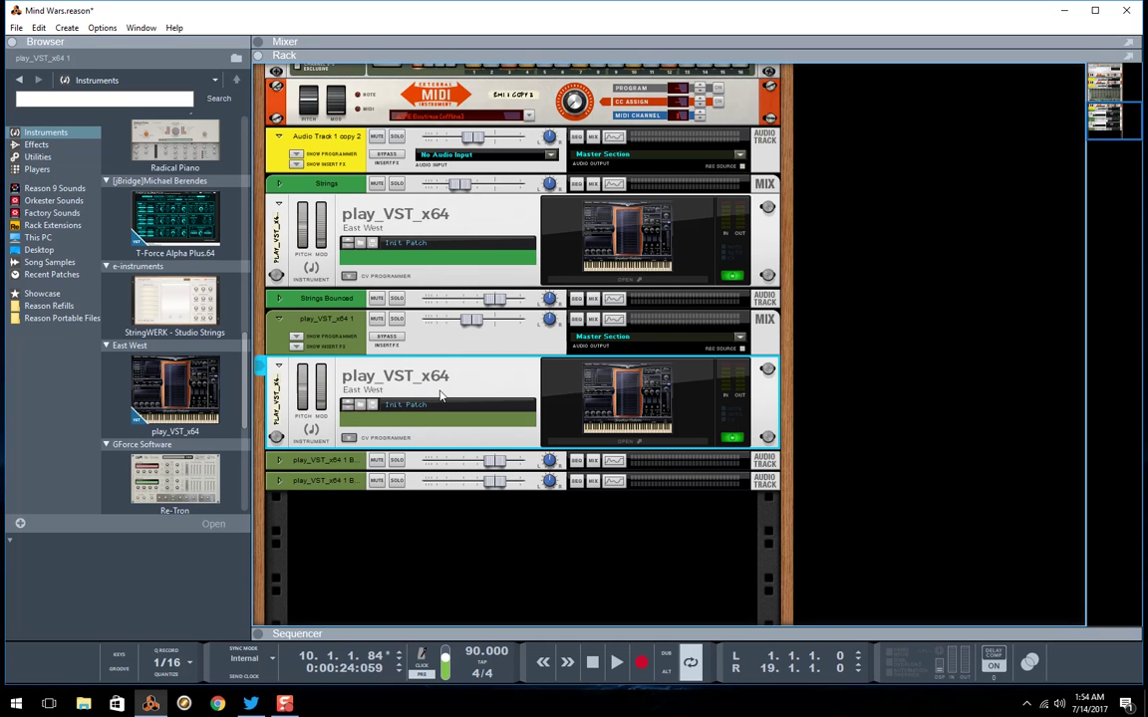
pyautogui.click(623, 442)
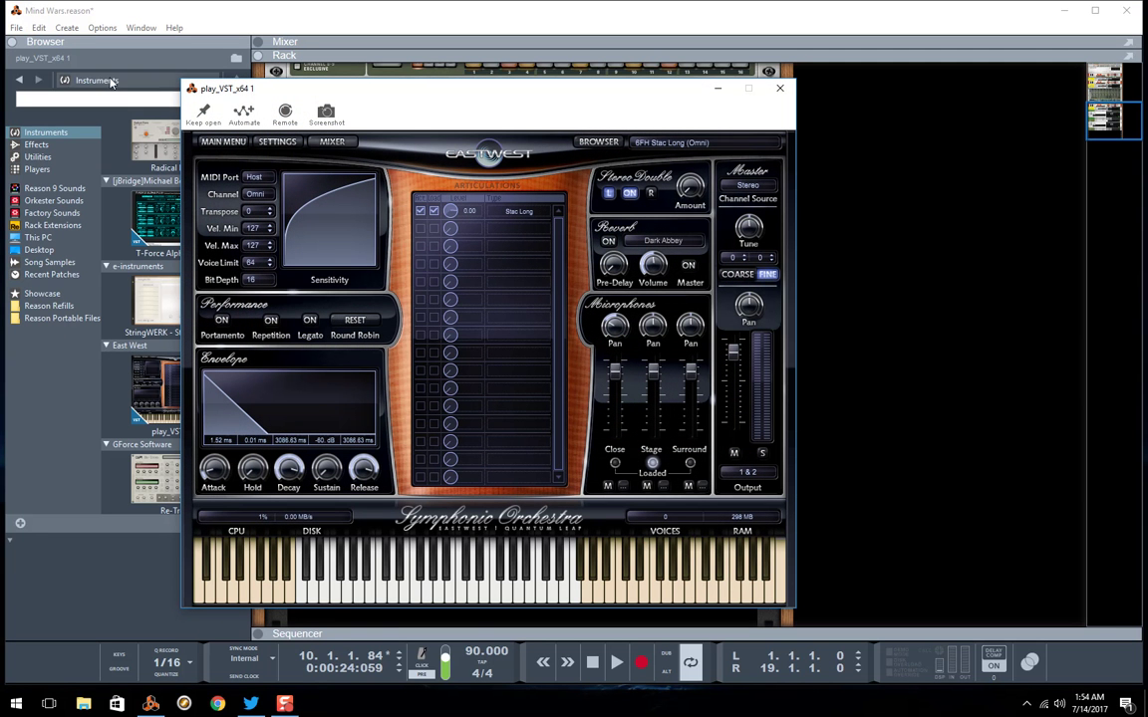
pyautogui.click(215, 145)
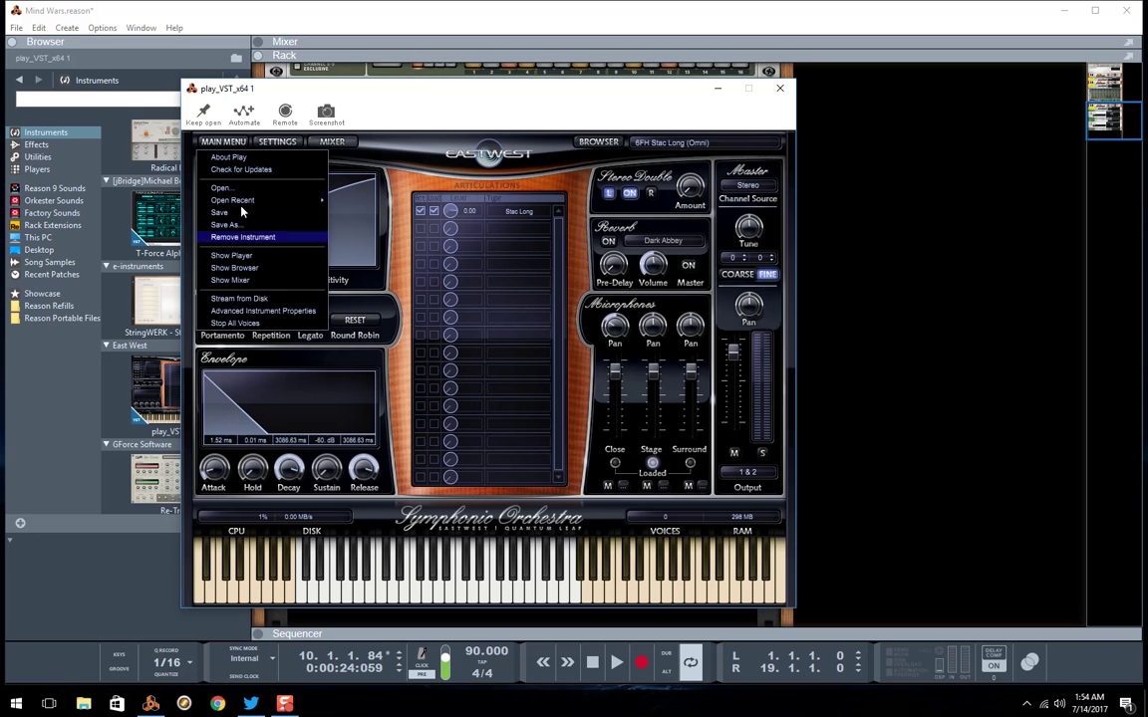
pyautogui.click(777, 92)
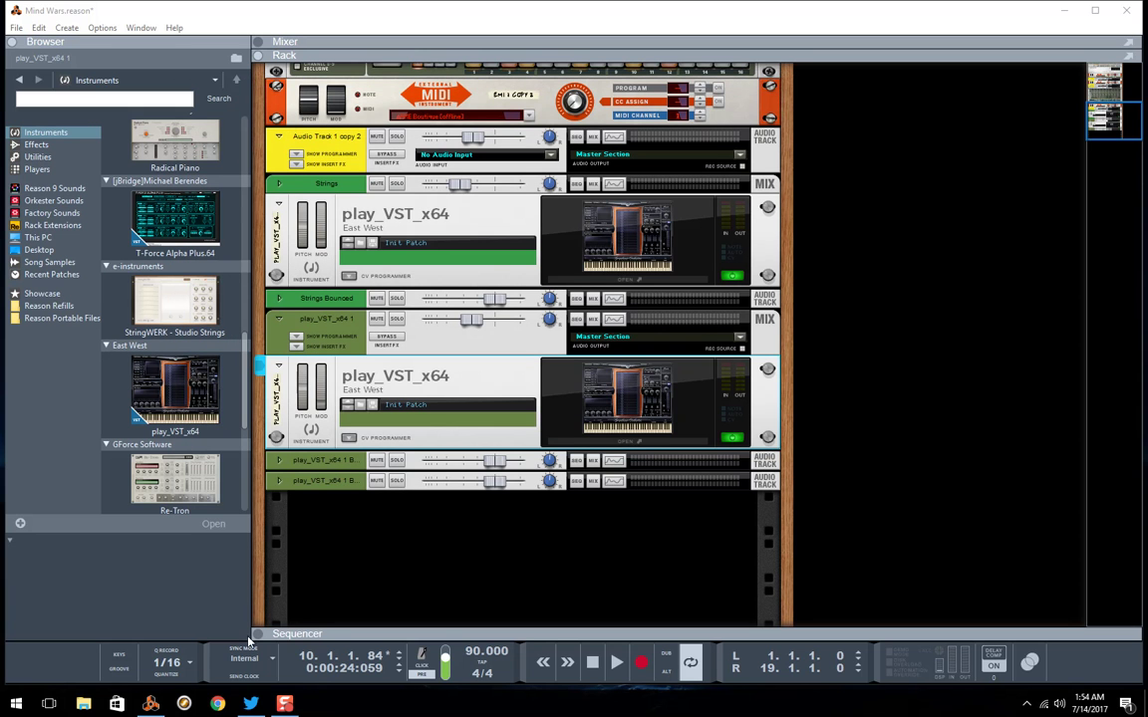
# Show the sequencer again and unmute the Lane 1 string clip of play_VST_x64 2.
pyautogui.click(258, 637)
pyautogui.click(639, 490)
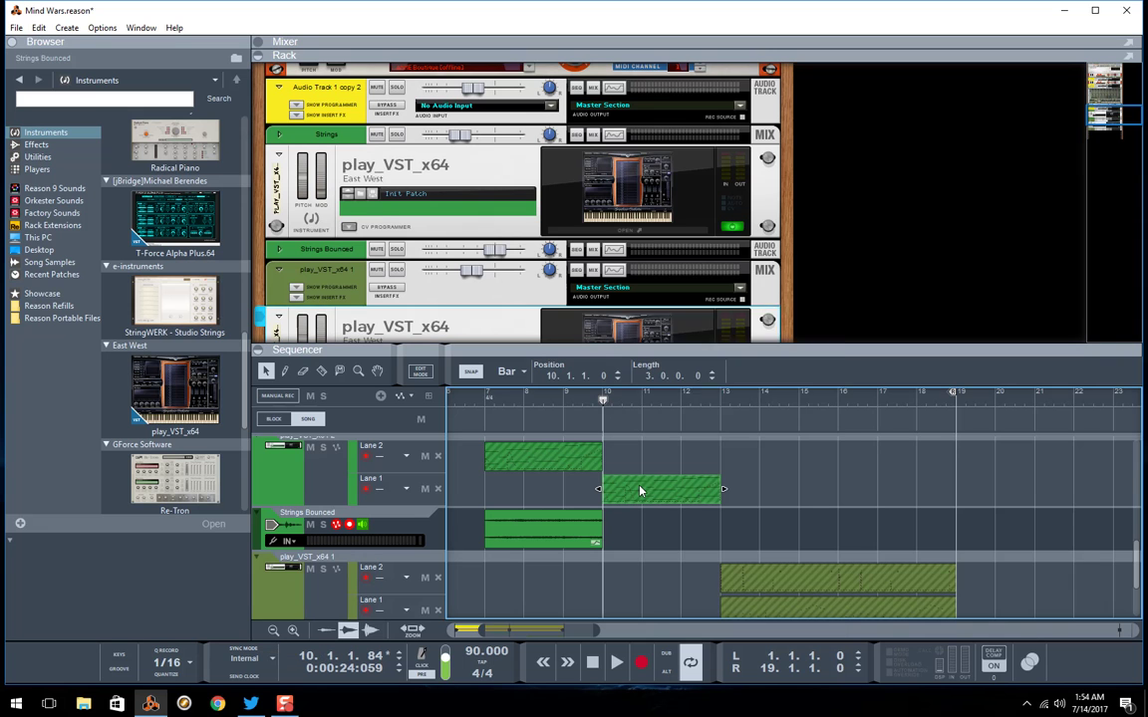
pyautogui.rightClick(640, 490)
pyautogui.click(688, 349)
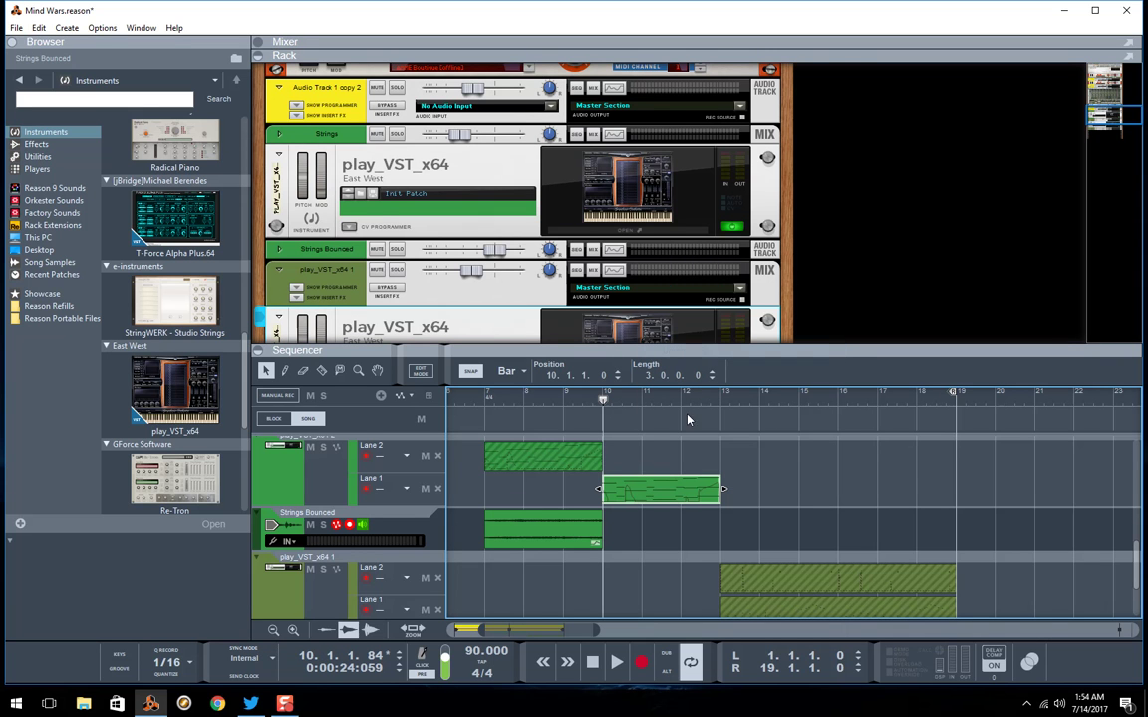
# Bounce the Lane 1 clip in place to a new Strings Bounced 2 audio track.
pyautogui.rightClick(604, 496)
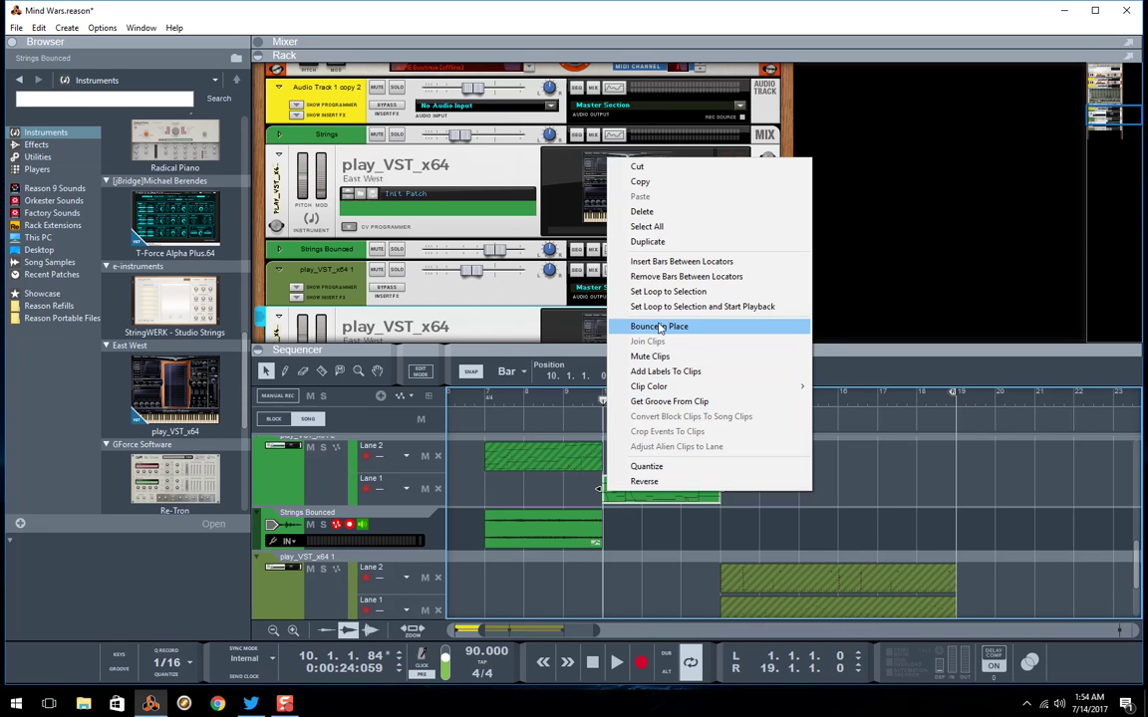
pyautogui.click(659, 327)
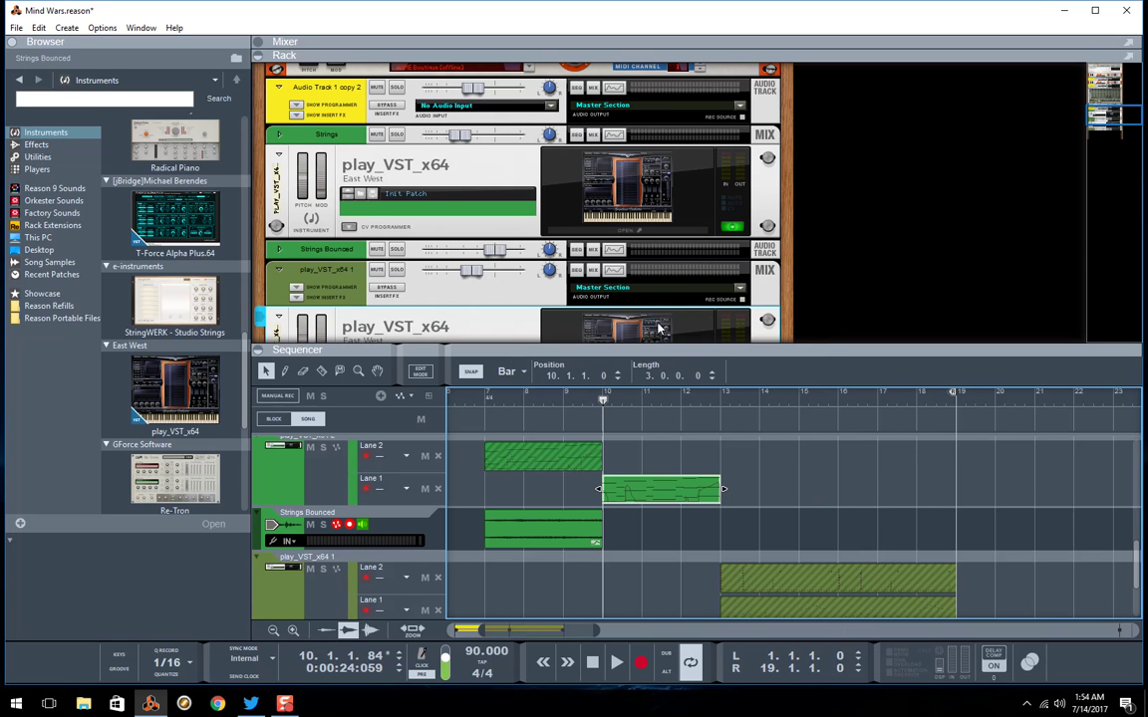
pyautogui.scroll(-2, 655, 558)
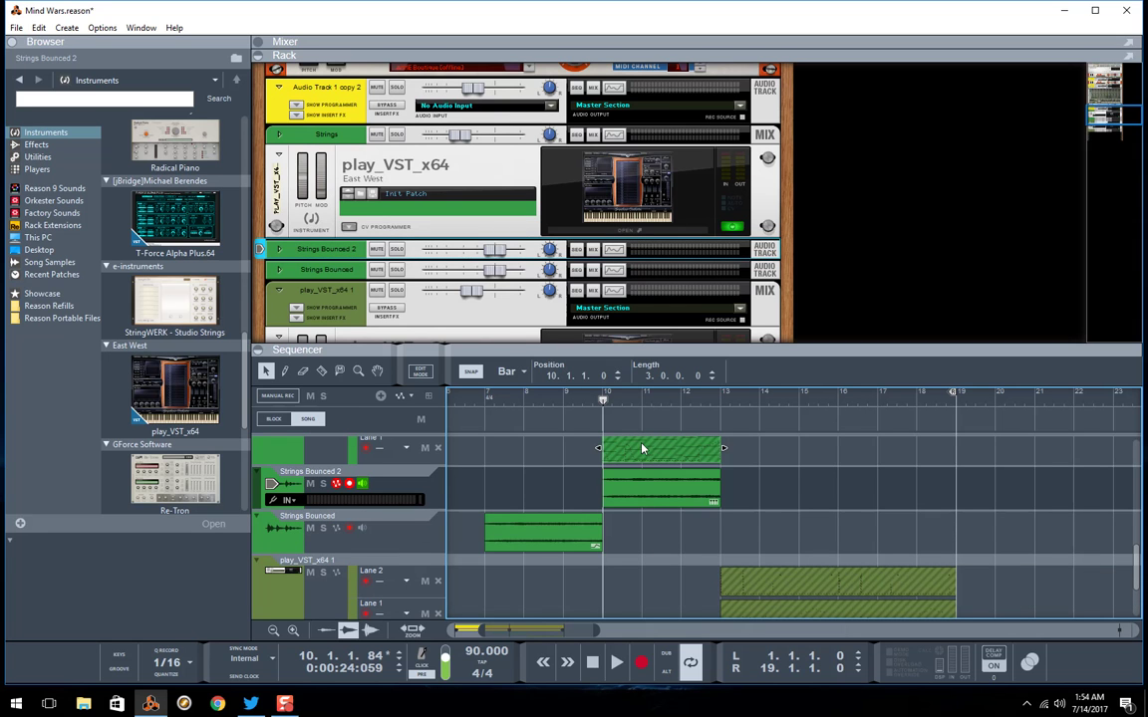
pyautogui.click(485, 398)
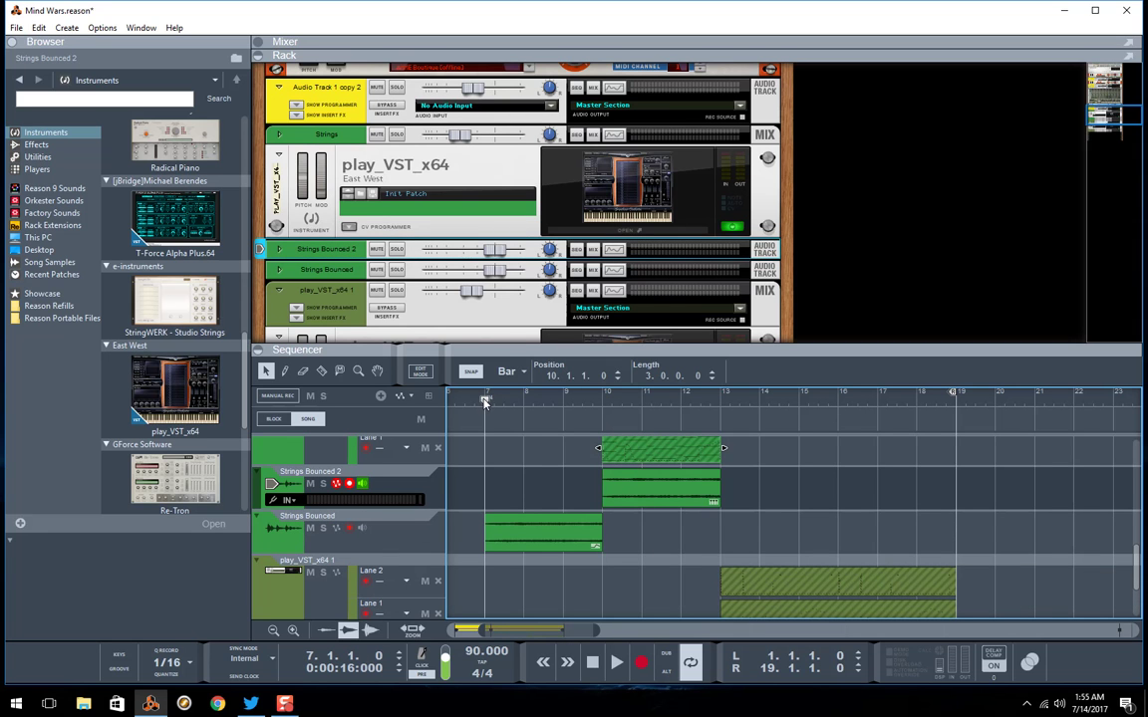
pyautogui.press('space')
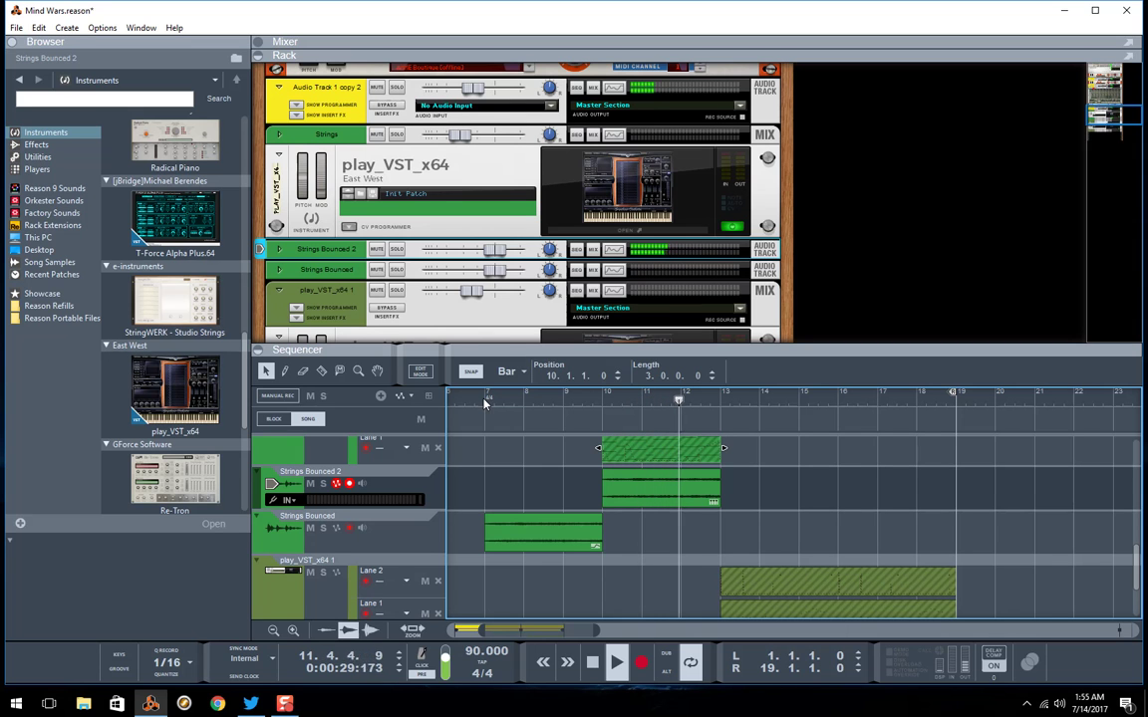
pyautogui.scroll(-1, 642, 523)
pyautogui.scroll(-1, 642, 523)
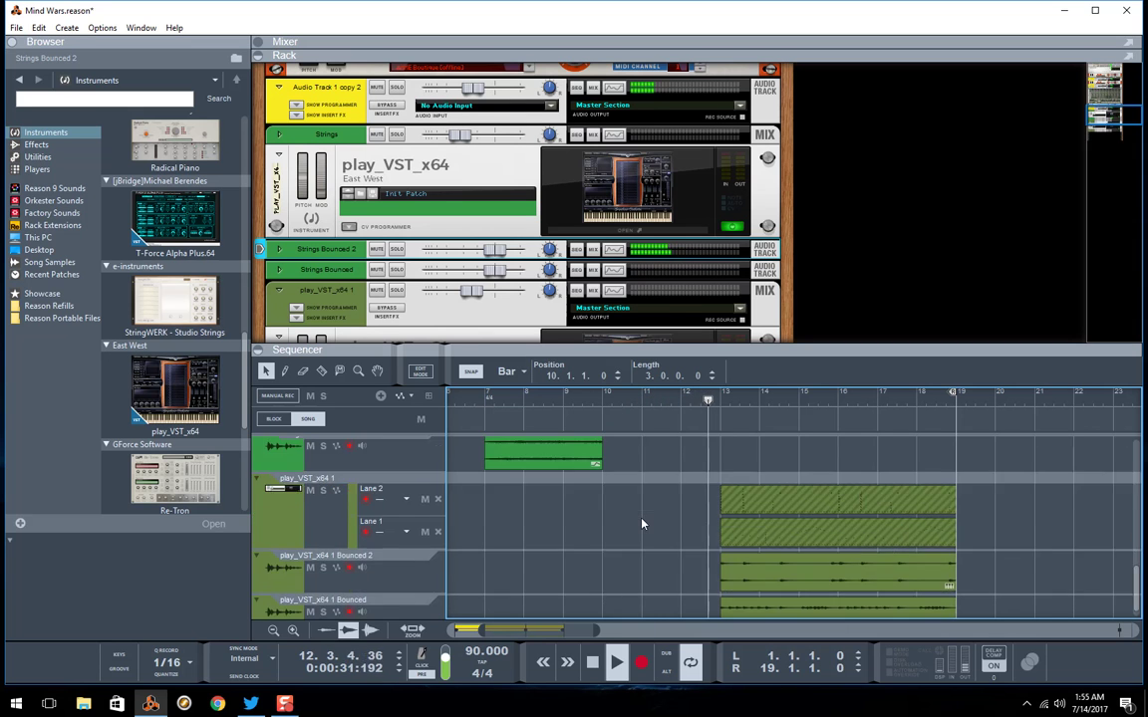
pyautogui.scroll(-1, 642, 523)
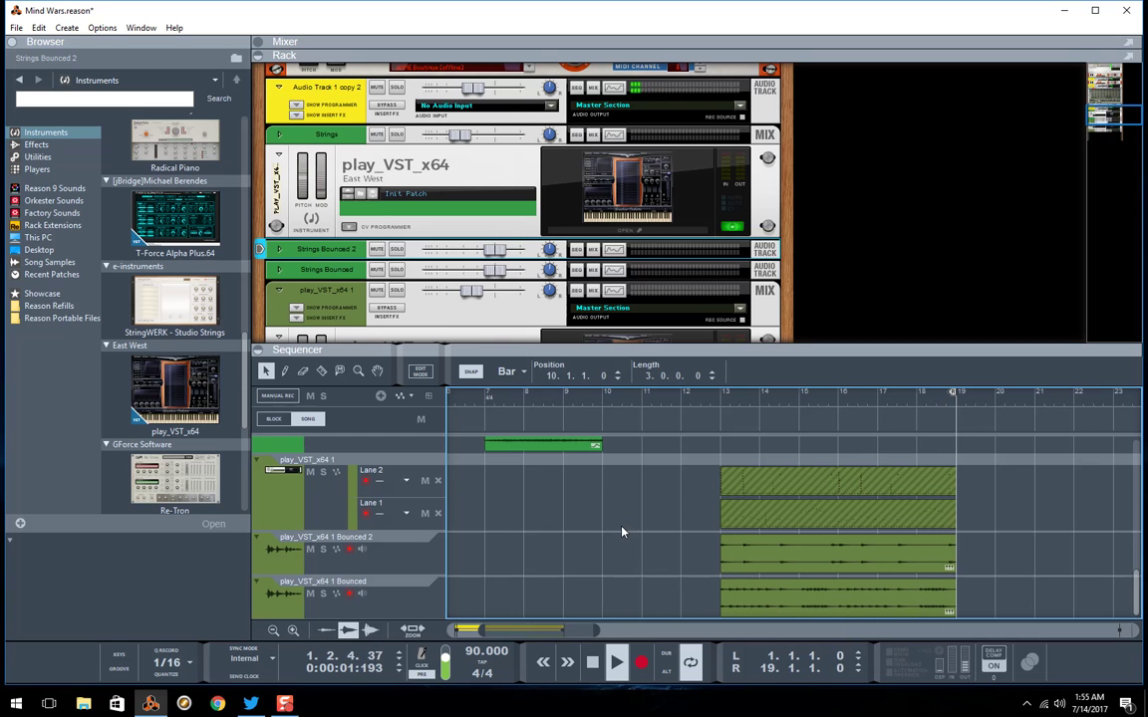
# Stop playback and move the song position back to bar 7 (7.1.1.0).
pyautogui.press('space')
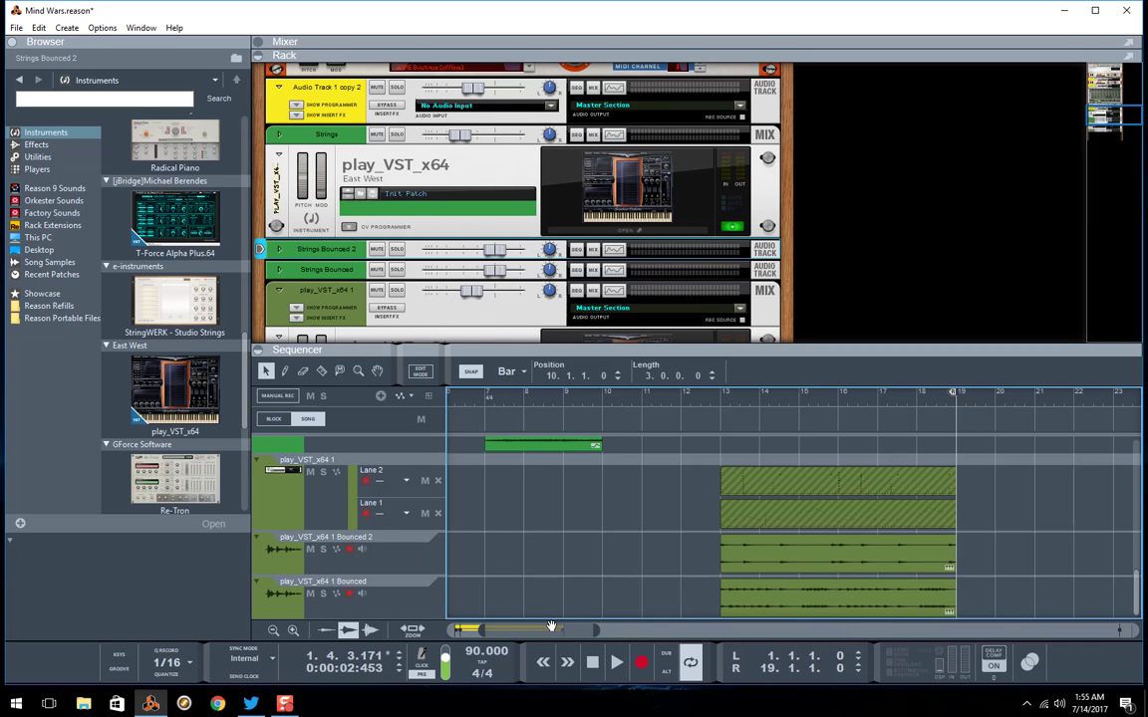
pyautogui.hscroll(-5, 577, 560)
pyautogui.scroll(2, 577, 560)
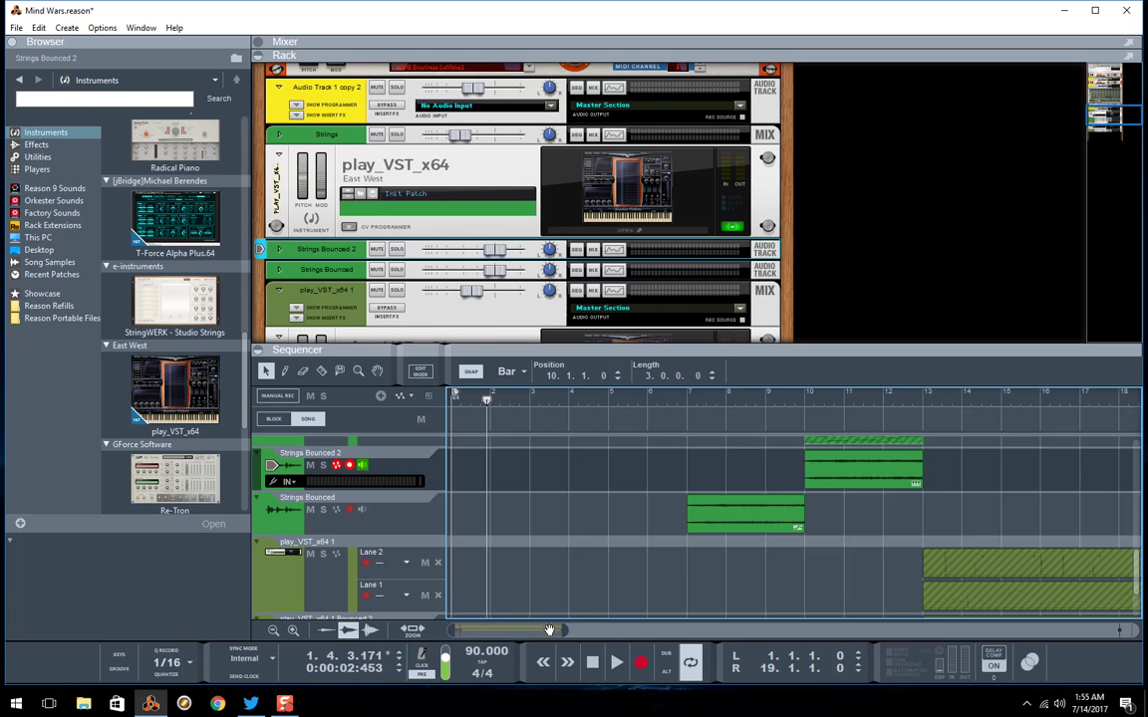
pyautogui.hscroll(2, 582, 578)
pyautogui.hscroll(1, 588, 592)
pyautogui.scroll(1, 587, 592)
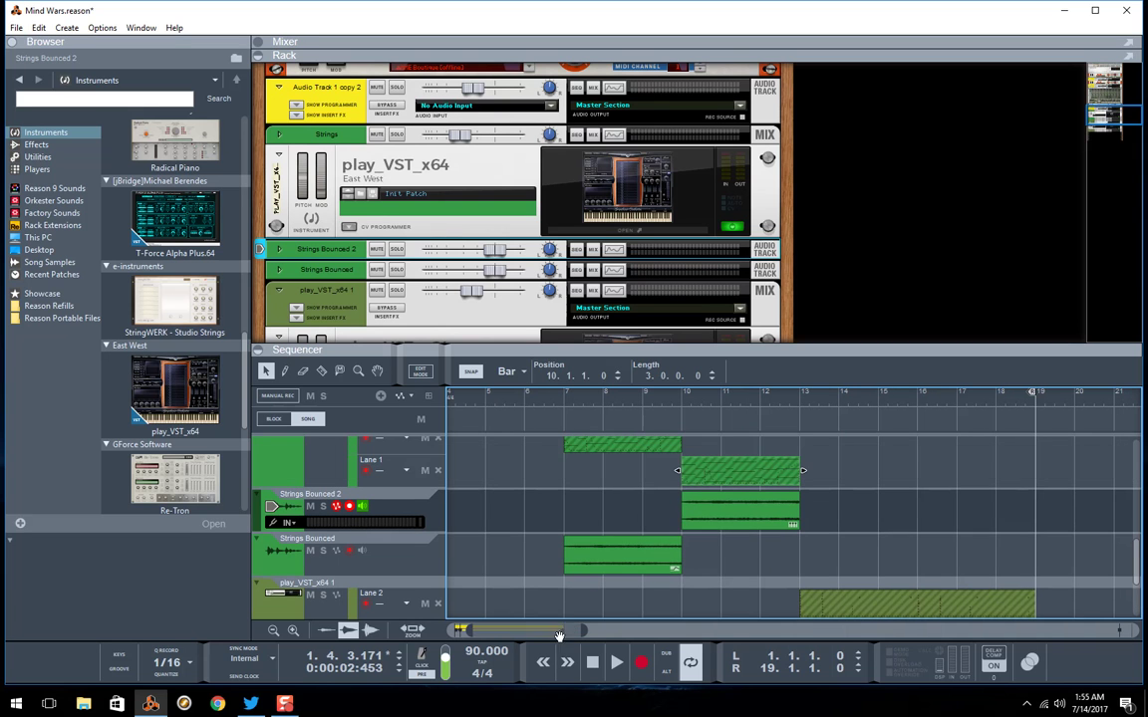
pyautogui.moveTo(558, 634); pyautogui.dragTo(564, 630)
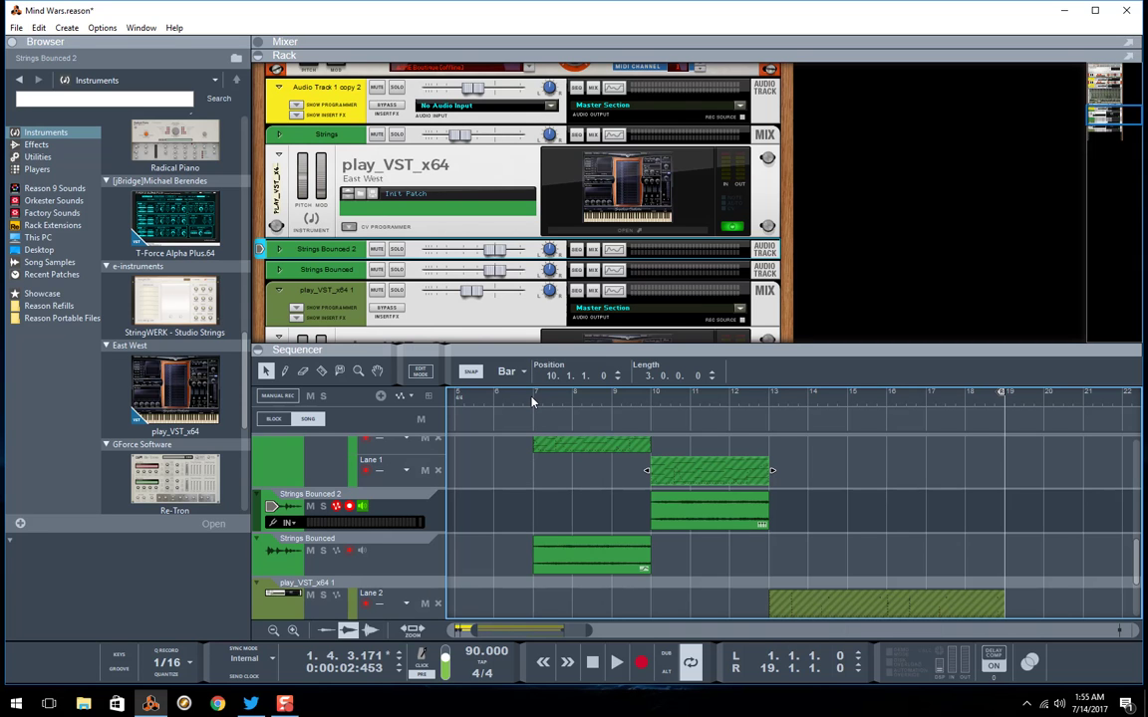
pyautogui.click(533, 401)
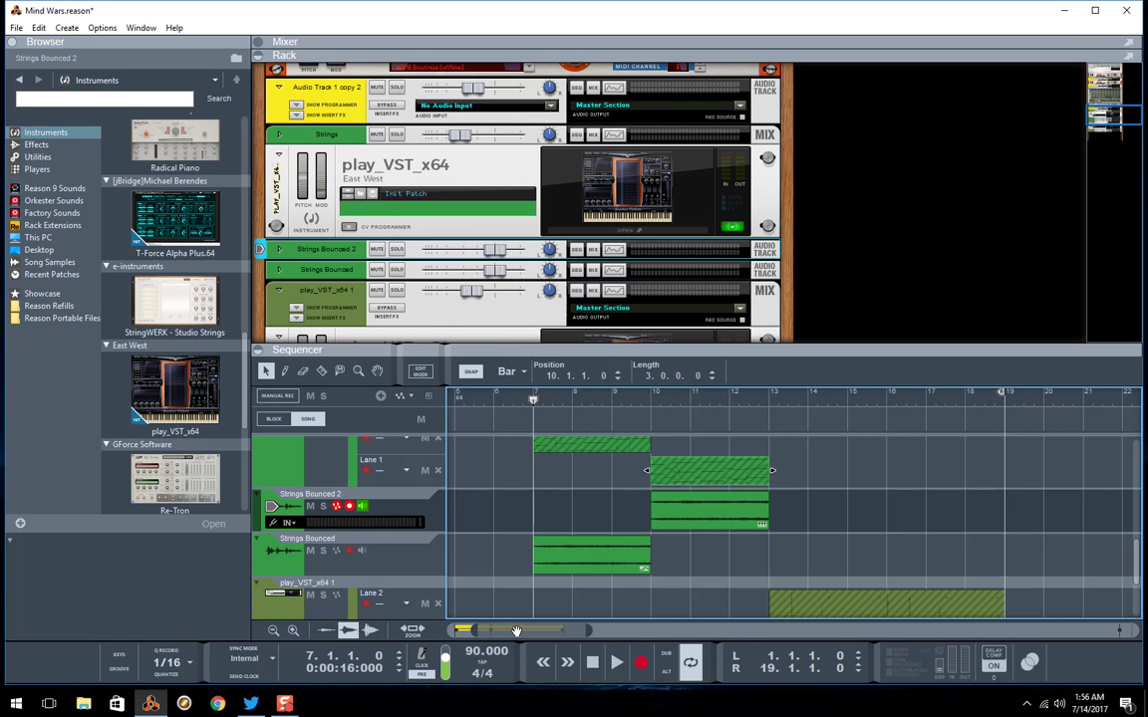
pyautogui.hscroll(2, 516, 631)
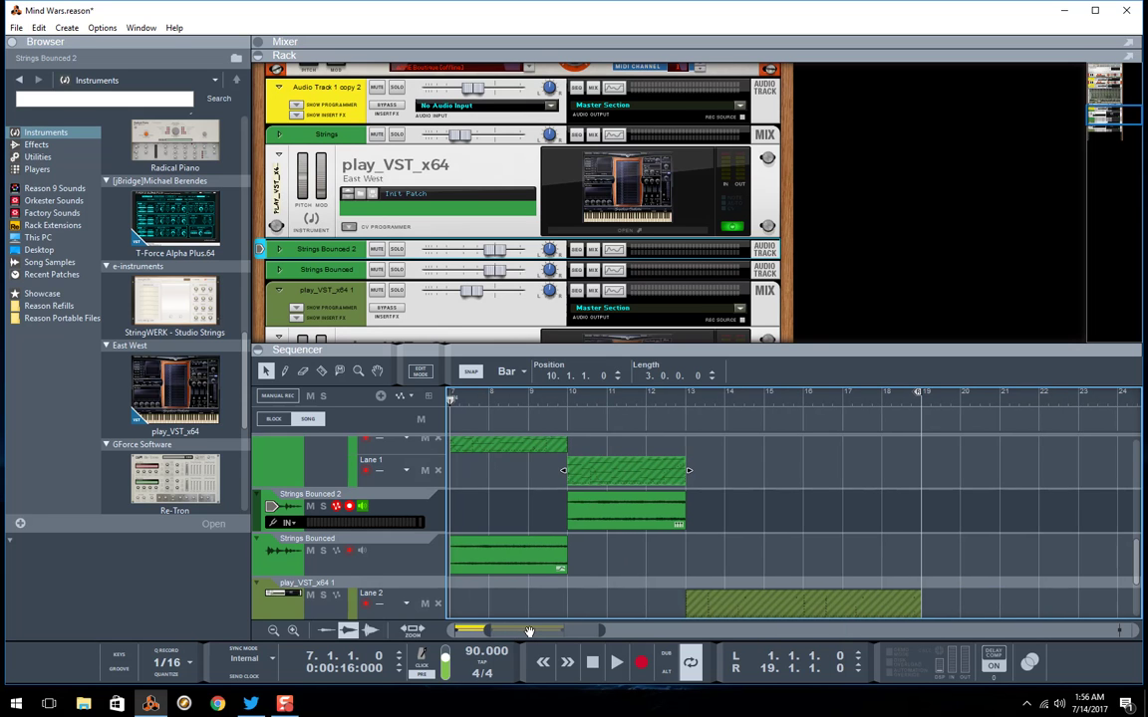
pyautogui.hscroll(-2, 514, 631)
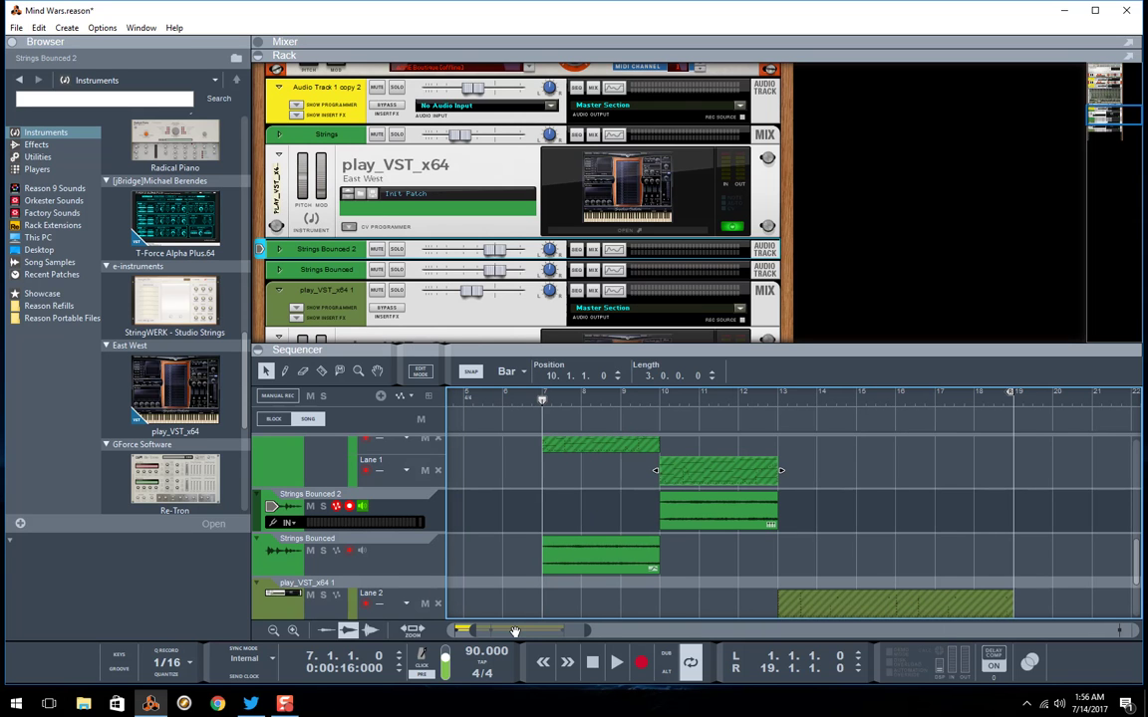